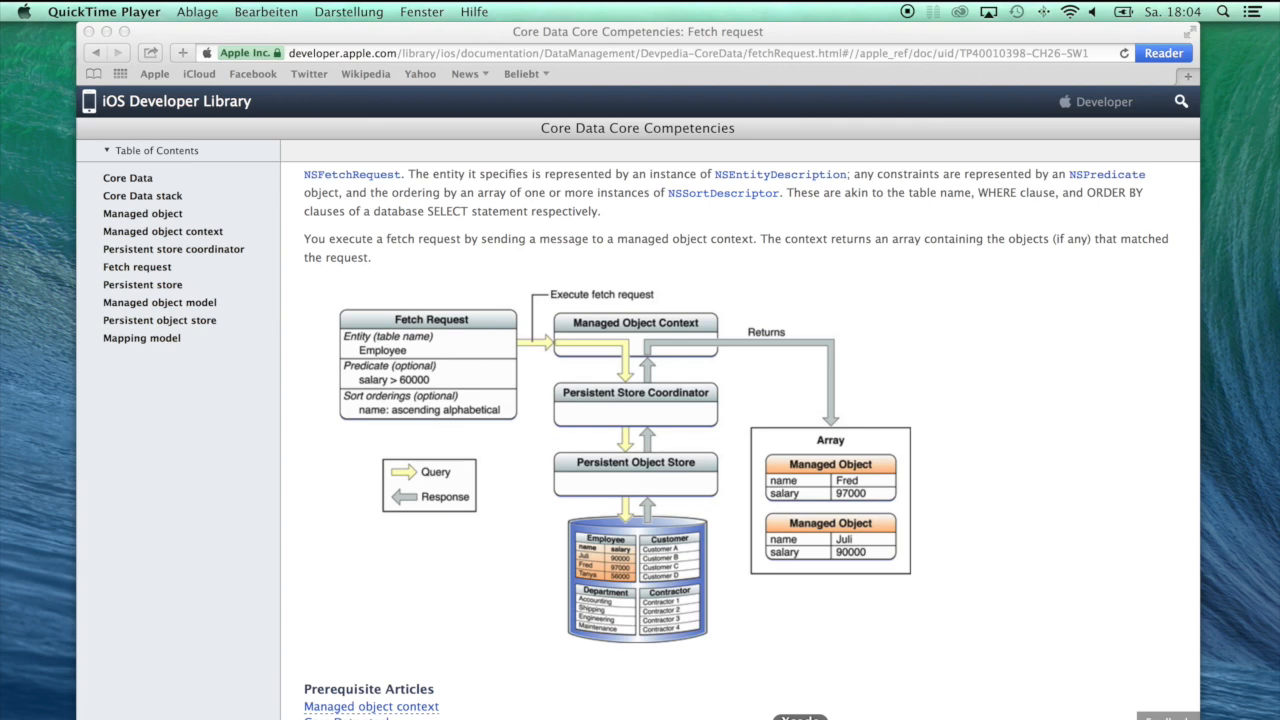
Create a Single View Application project named CoreDataExample1 and view AppDelegate.m.
{"action": "left_click", "coordinate": [800, 716]}
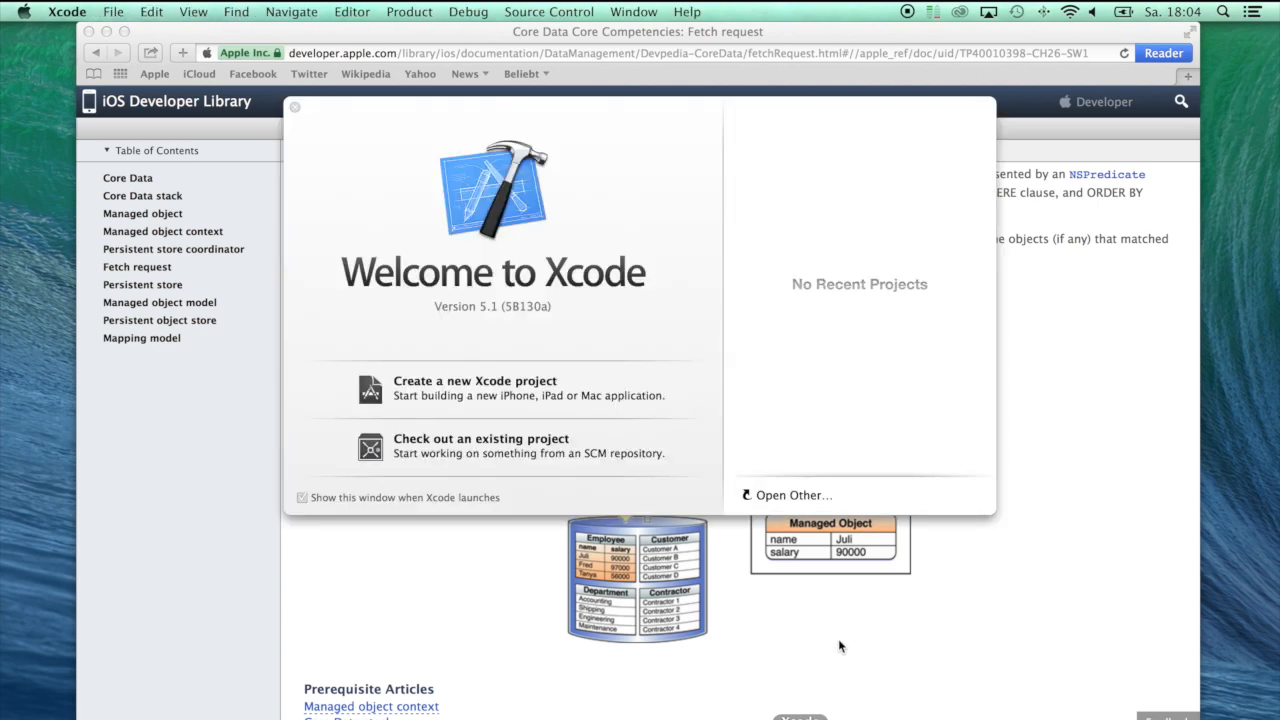
{"action": "left_click", "coordinate": [530, 390]}
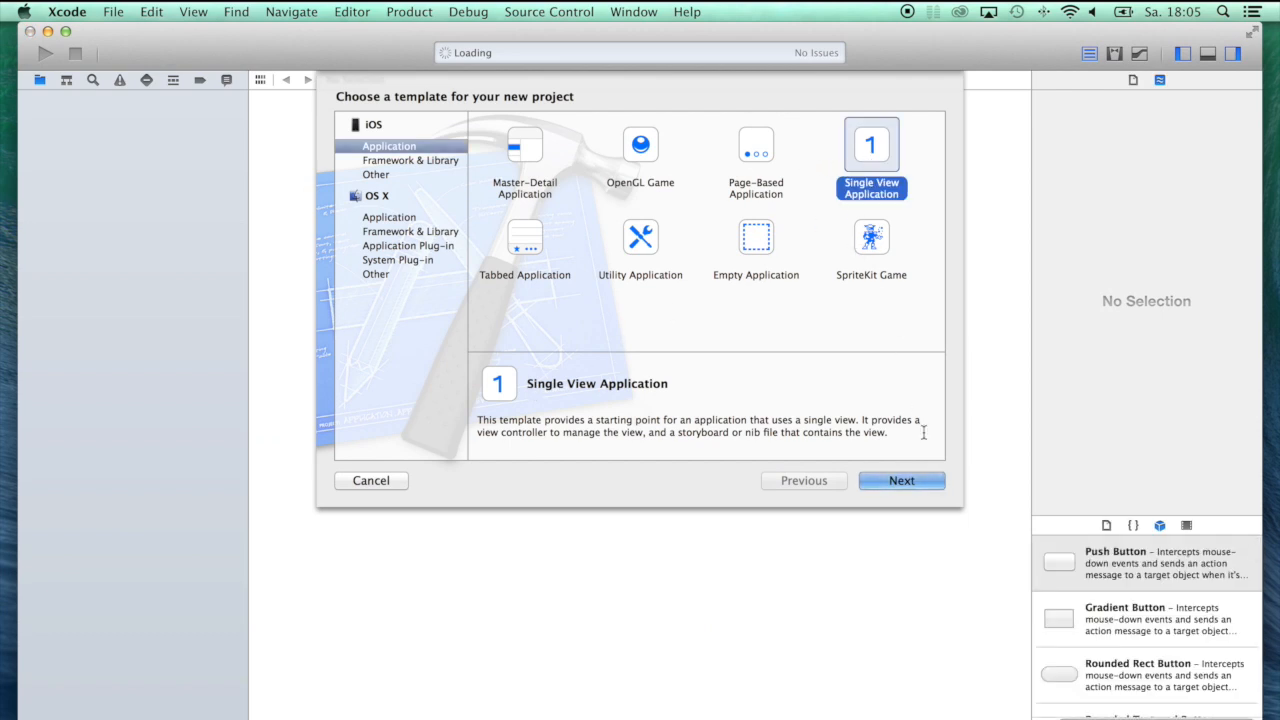
{"action": "left_click", "coordinate": [901, 480]}
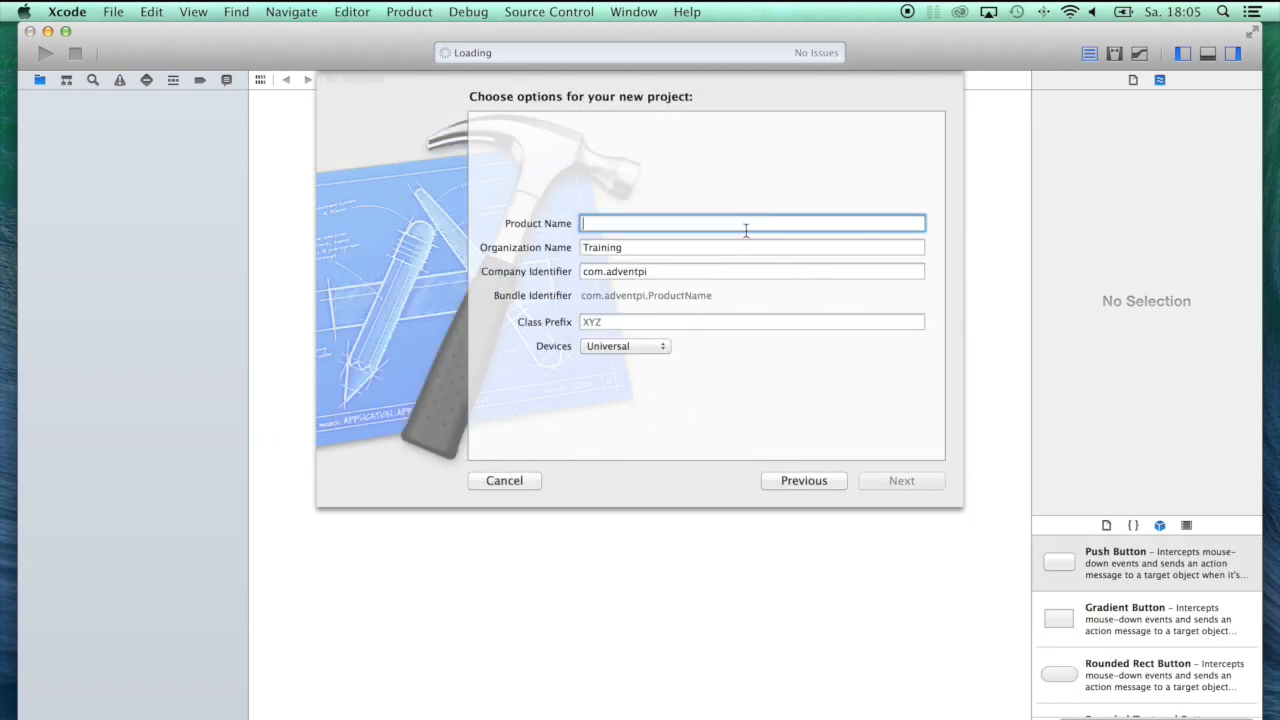
{"action": "type", "text": "CoreDataE"}
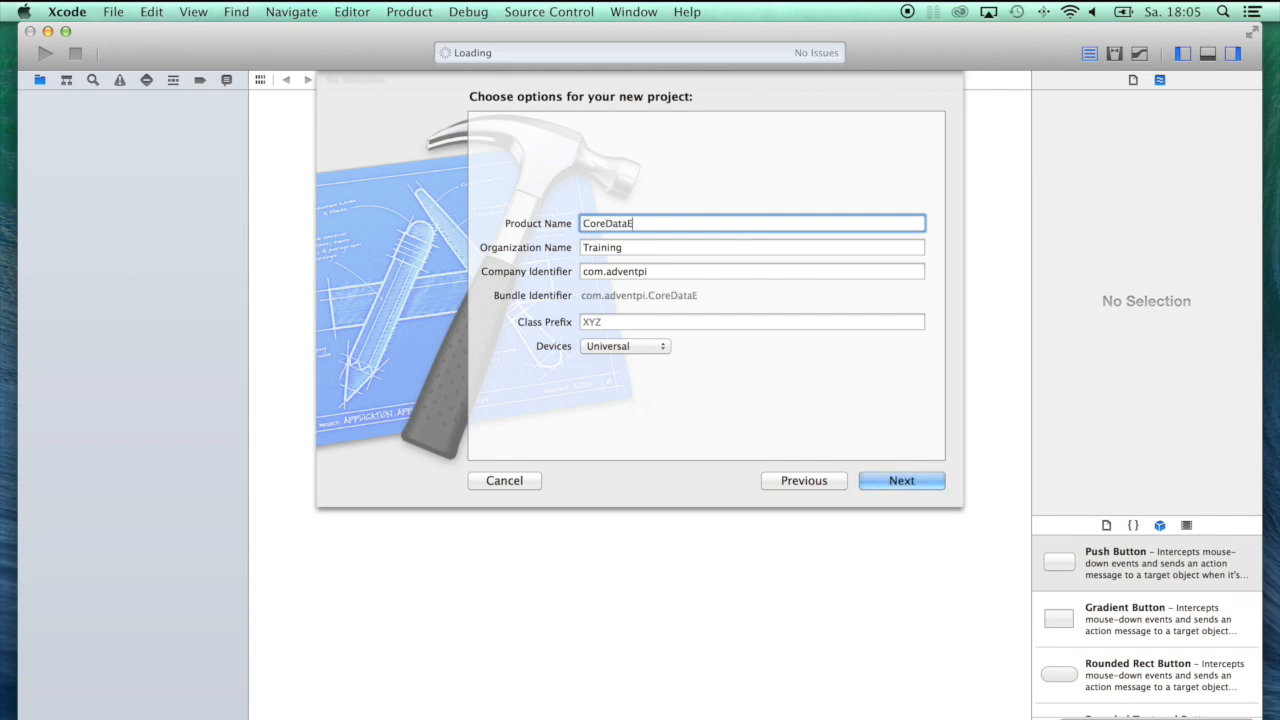
{"action": "type", "text": "xample1"}
{"action": "left_click", "coordinate": [901, 480]}
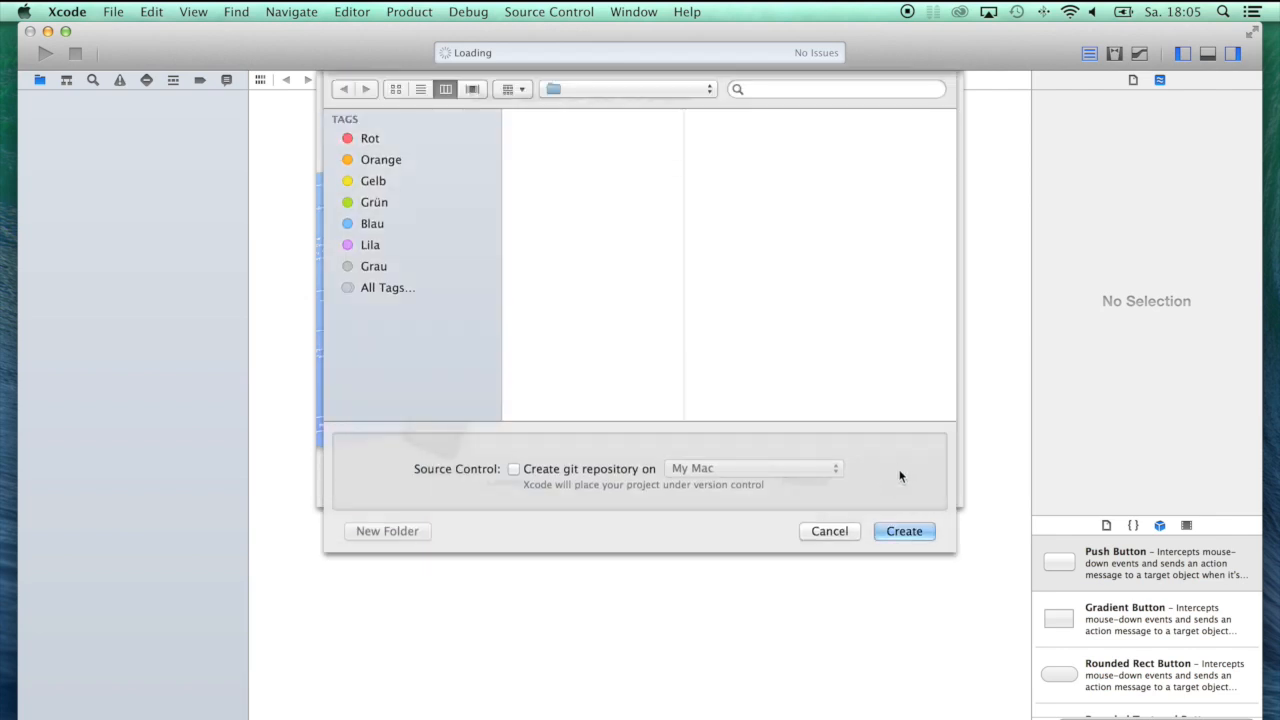
{"action": "left_click", "coordinate": [903, 531]}
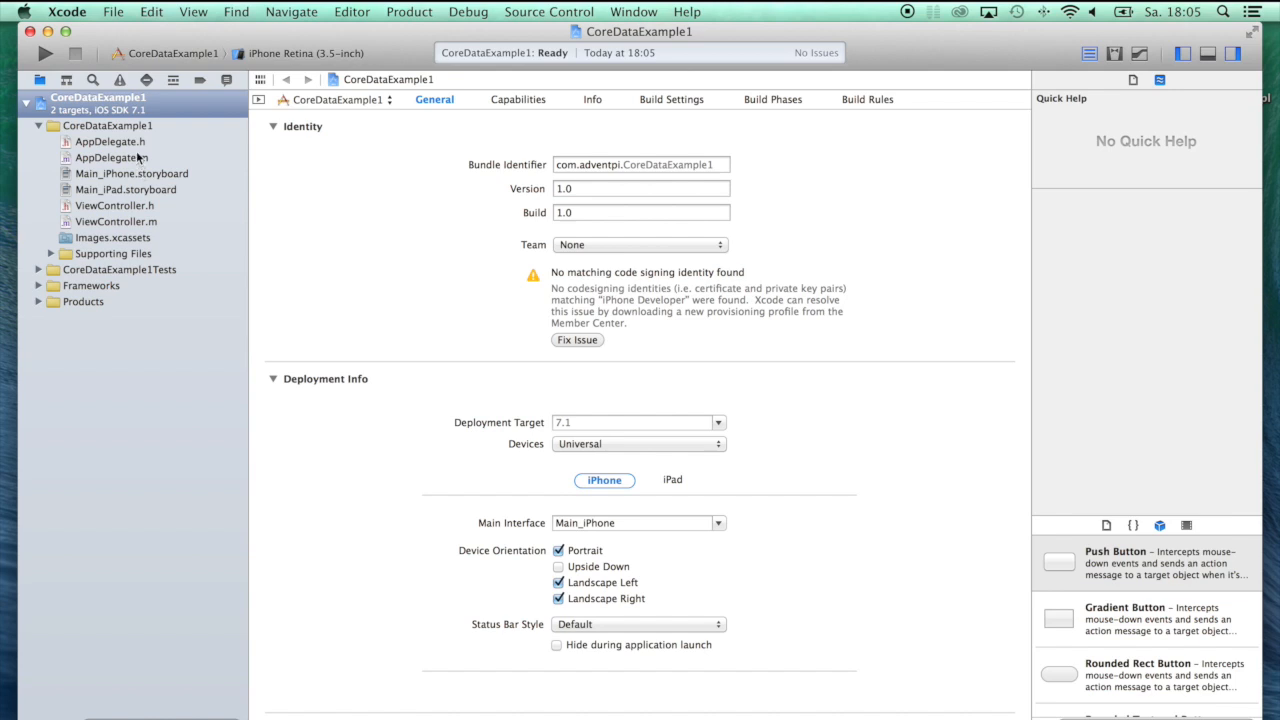
{"action": "left_click", "coordinate": [140, 158]}
Add an iOS Core Data Data Model file named Model to the project.
{"action": "left_click", "coordinate": [114, 12]}
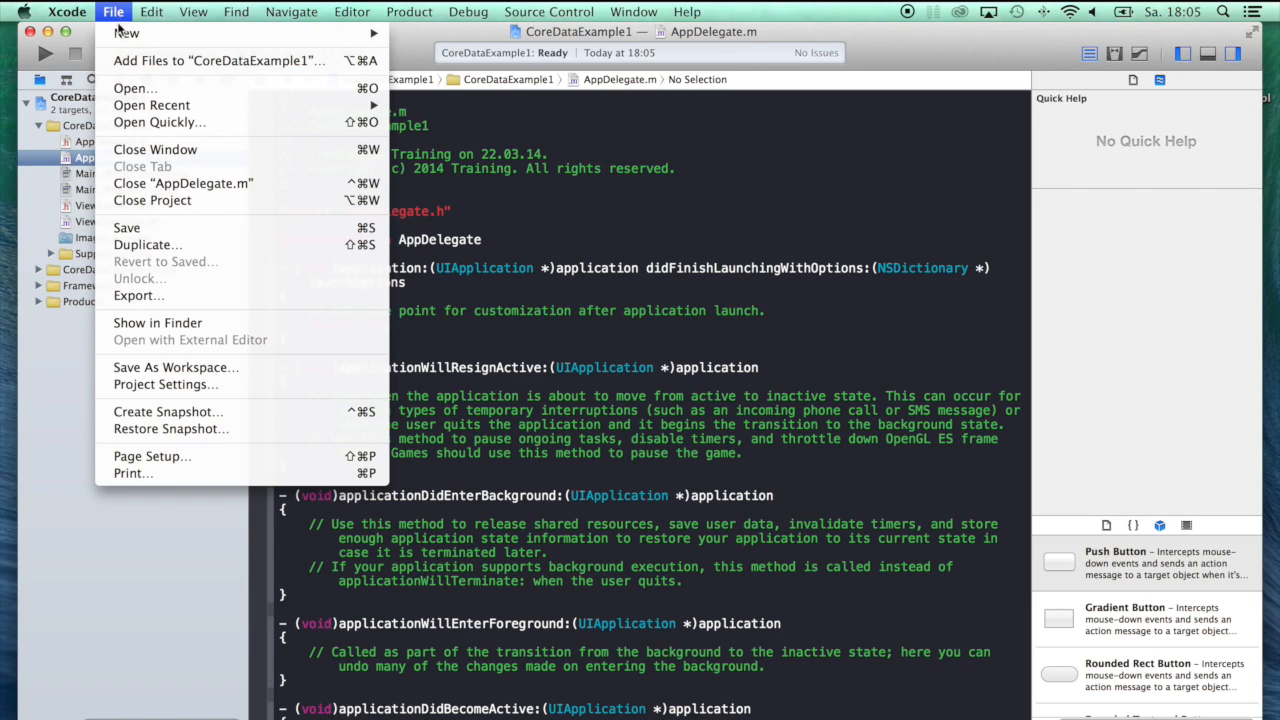
{"action": "mouse_move", "coordinate": [127, 33]}
{"action": "left_click", "coordinate": [530, 88]}
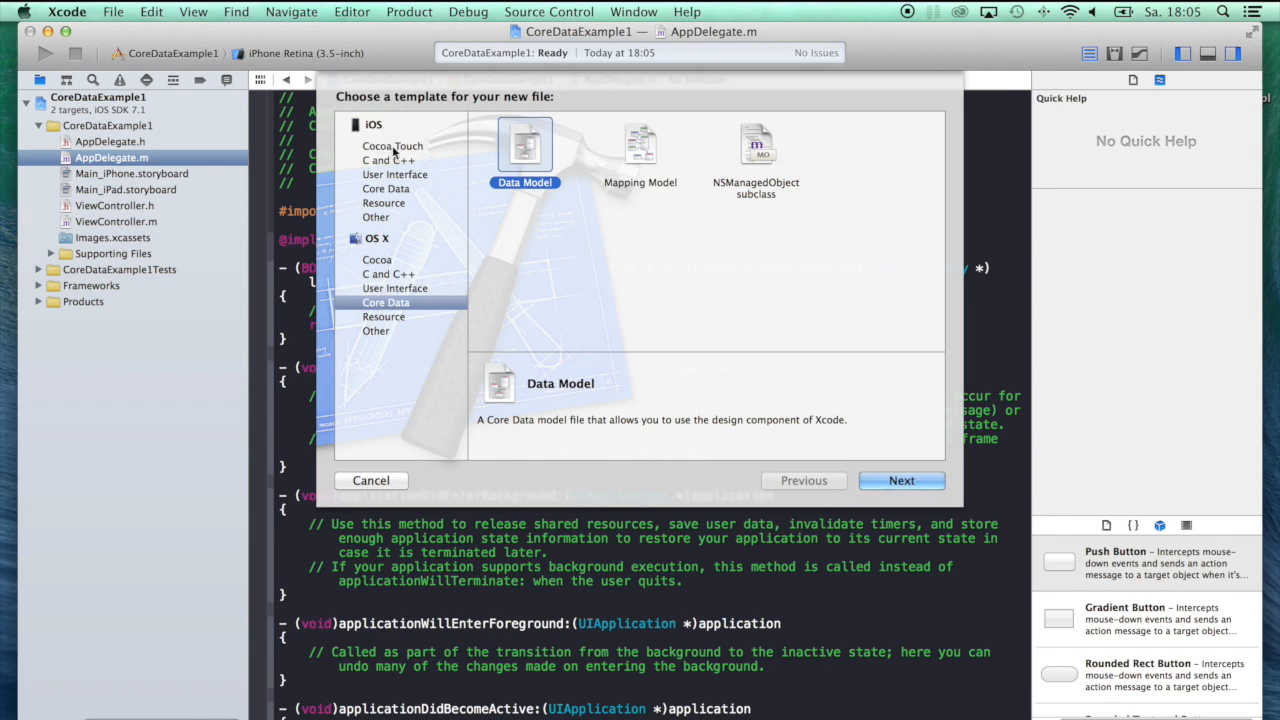
{"action": "left_click", "coordinate": [392, 188]}
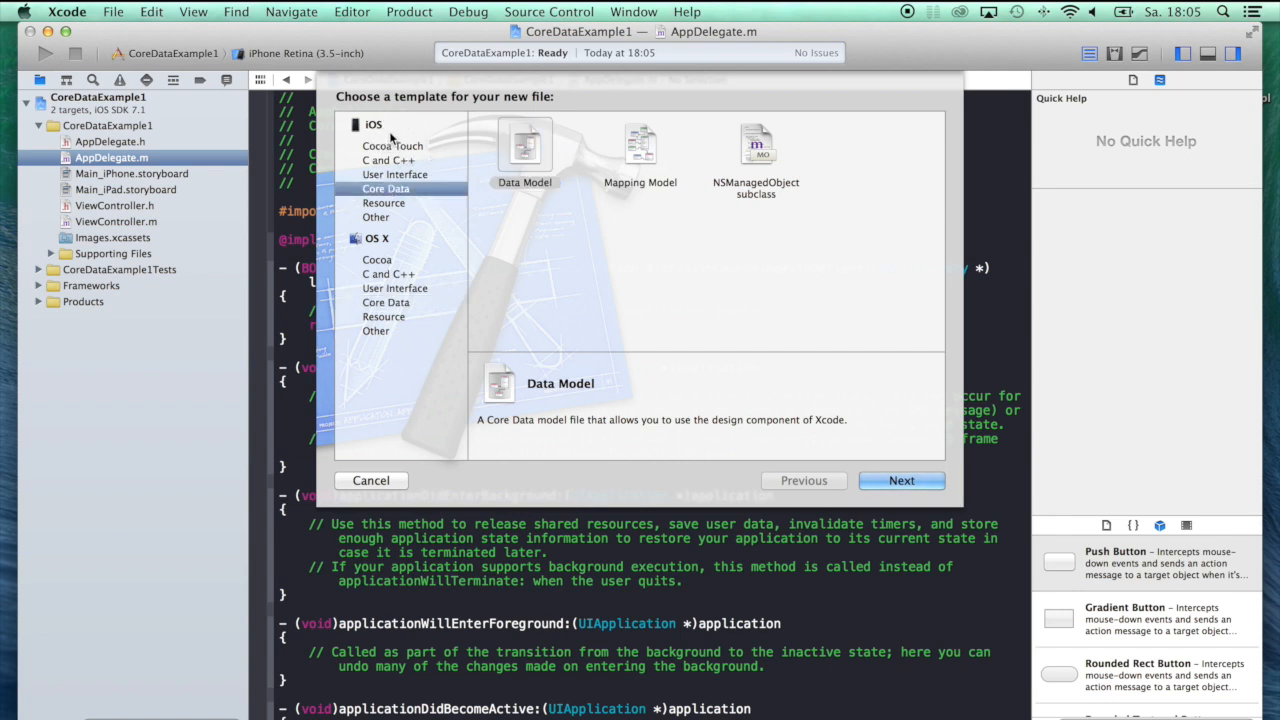
{"action": "left_click", "coordinate": [525, 145]}
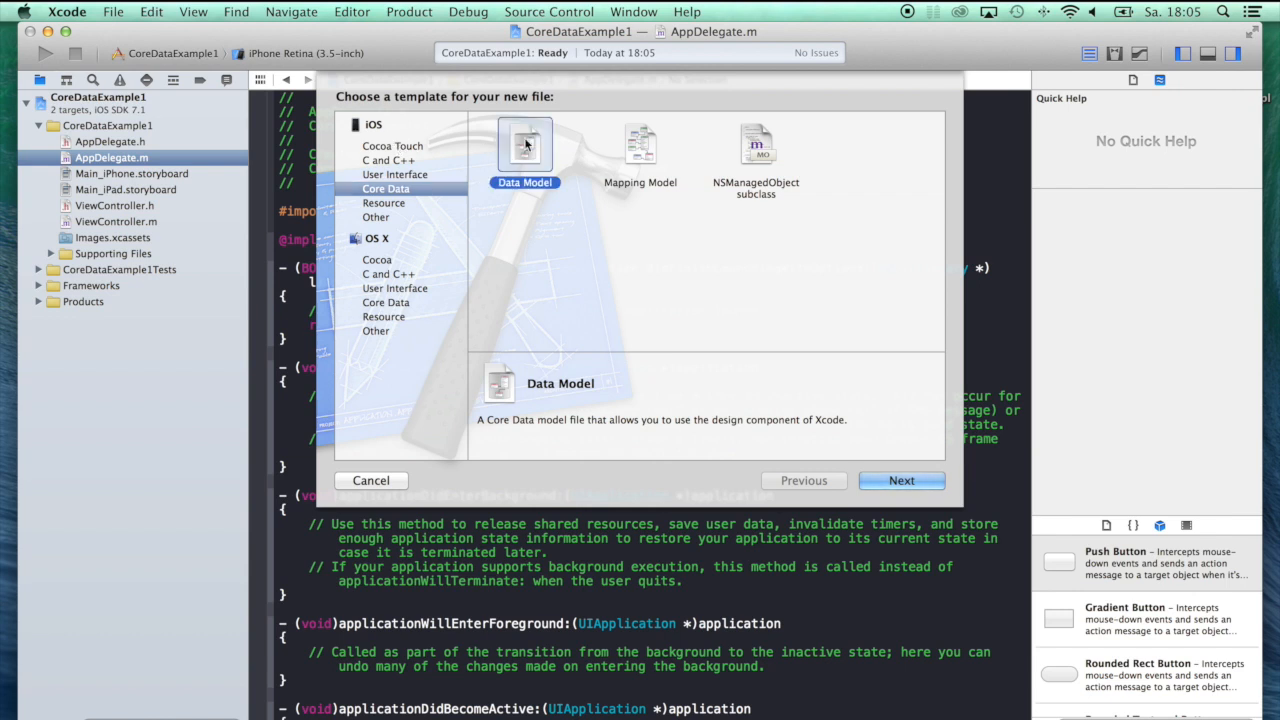
{"action": "left_click", "coordinate": [901, 480]}
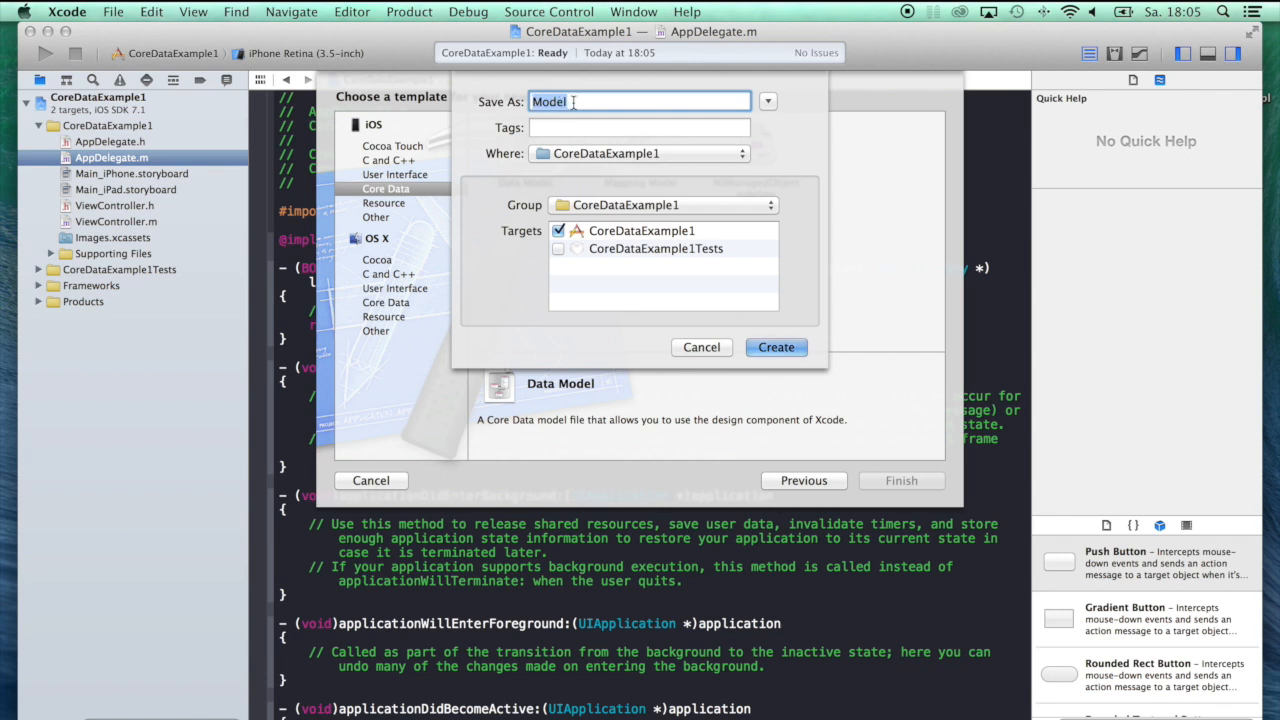
{"action": "left_click", "coordinate": [789, 348]}
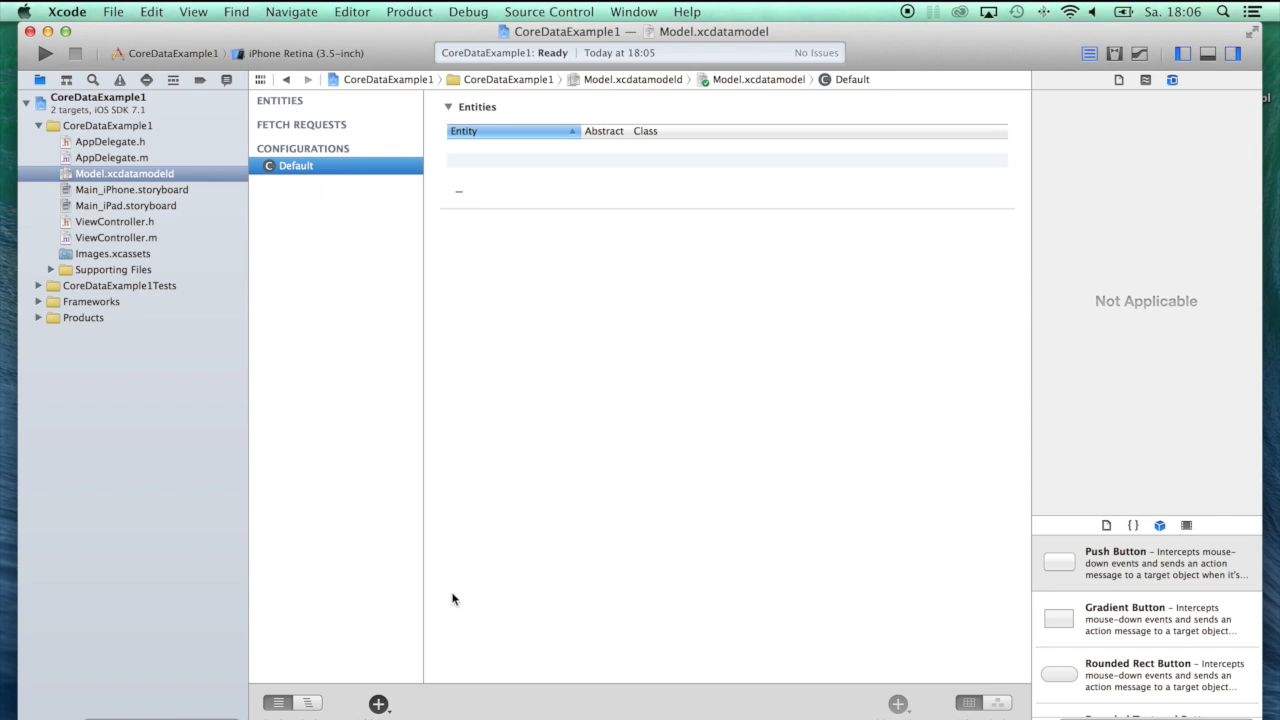
Add a new entity and rename it Person.
{"action": "left_click", "coordinate": [379, 704]}
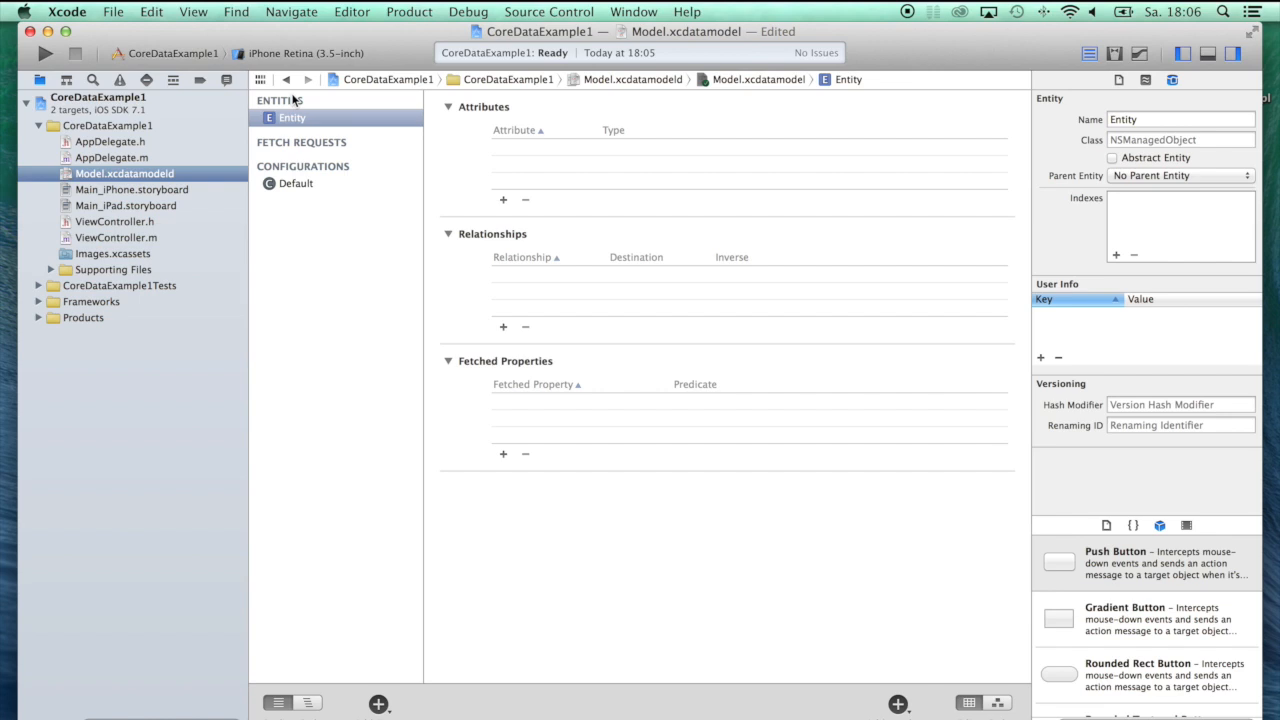
{"action": "left_click", "coordinate": [293, 118]}
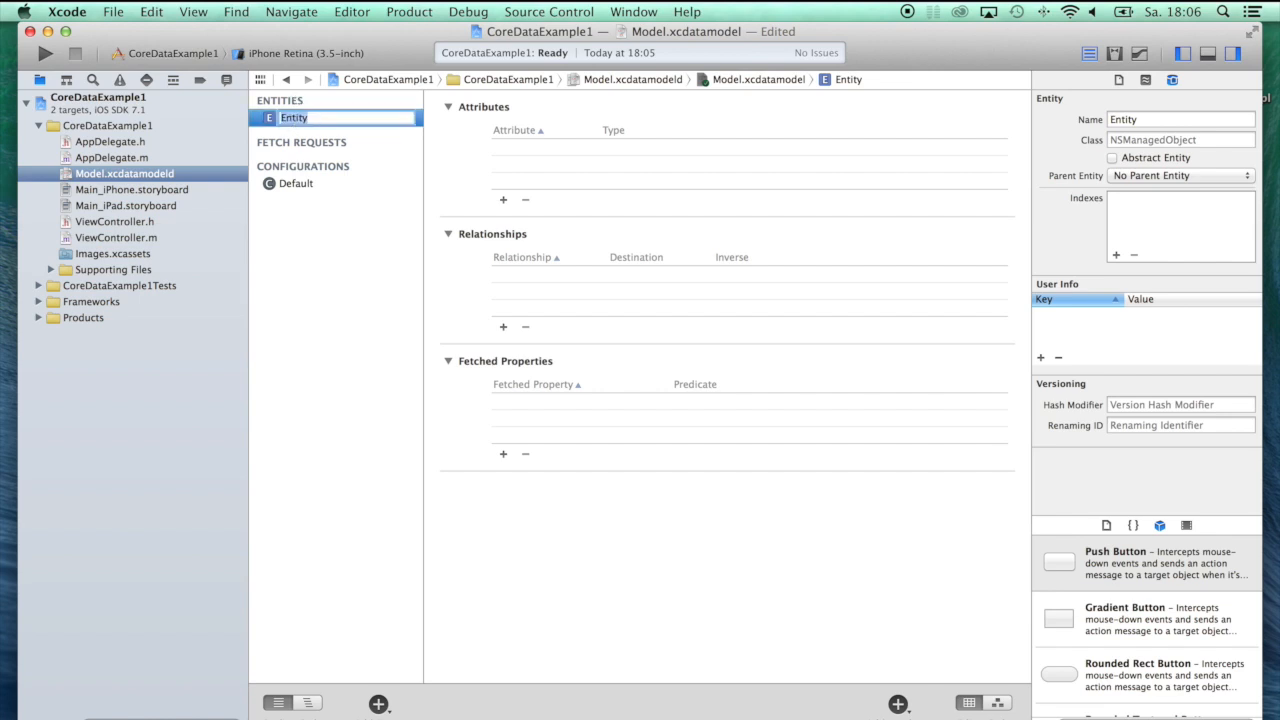
{"action": "type", "text": "Person"}
{"action": "key", "text": "Return"}
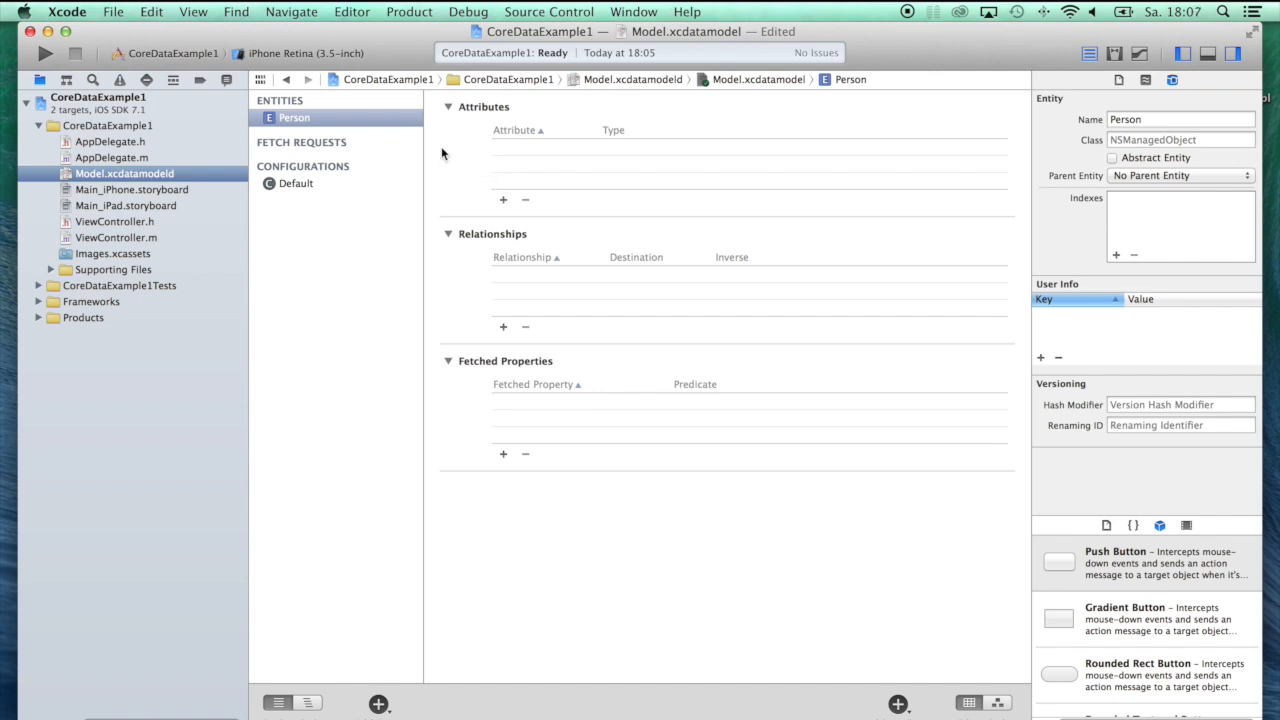
Add a name attribute of type String to the Person entity.
{"action": "left_click", "coordinate": [503, 199]}
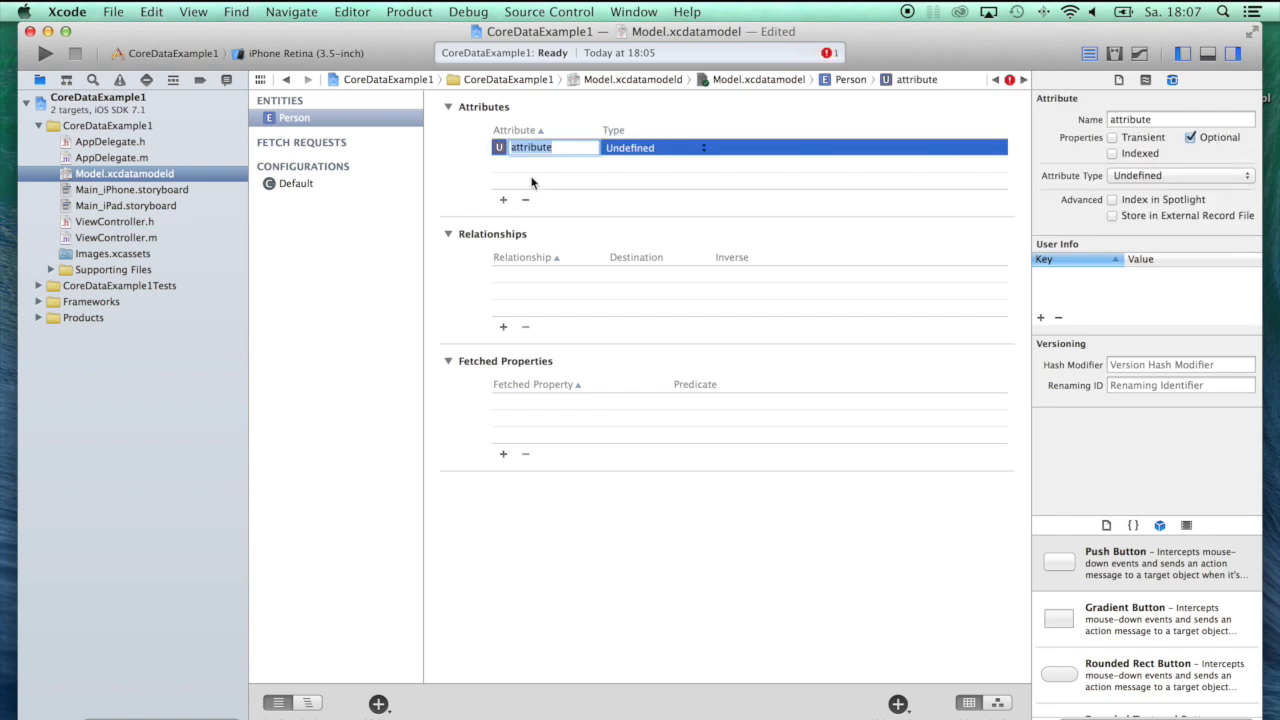
{"action": "type", "text": "name"}
{"action": "key", "text": "Return"}
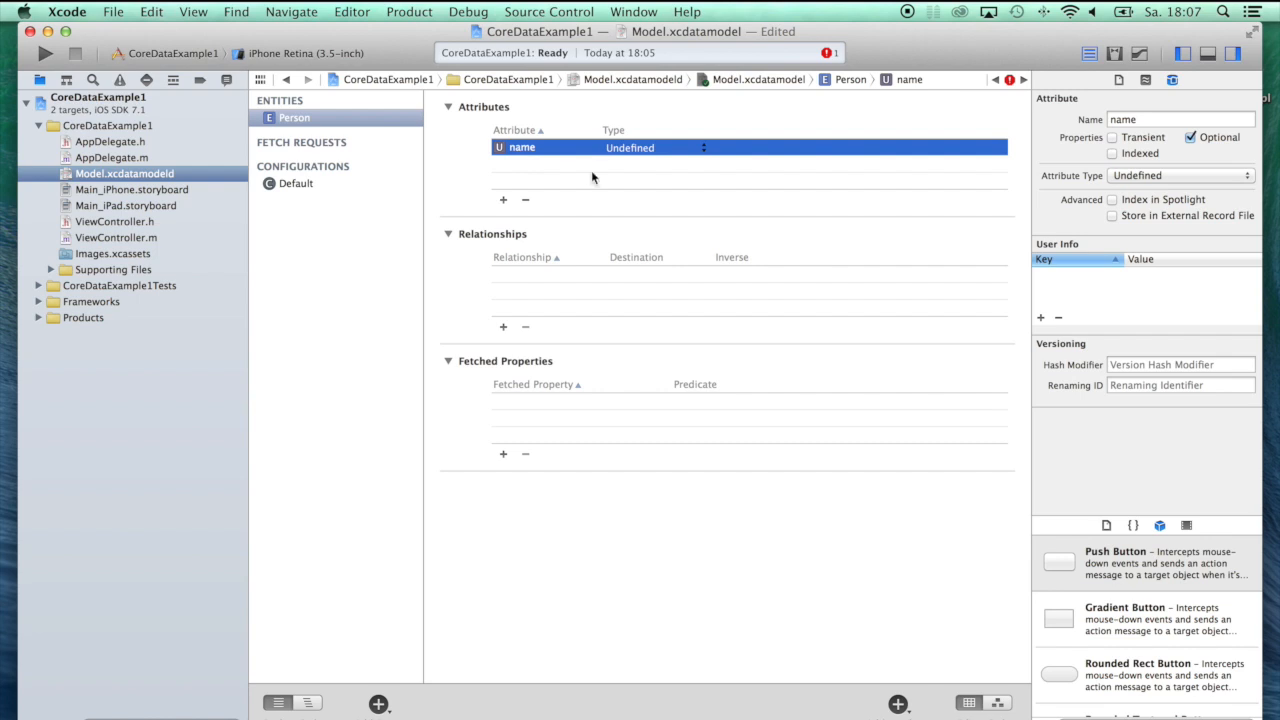
{"action": "left_click", "coordinate": [629, 148]}
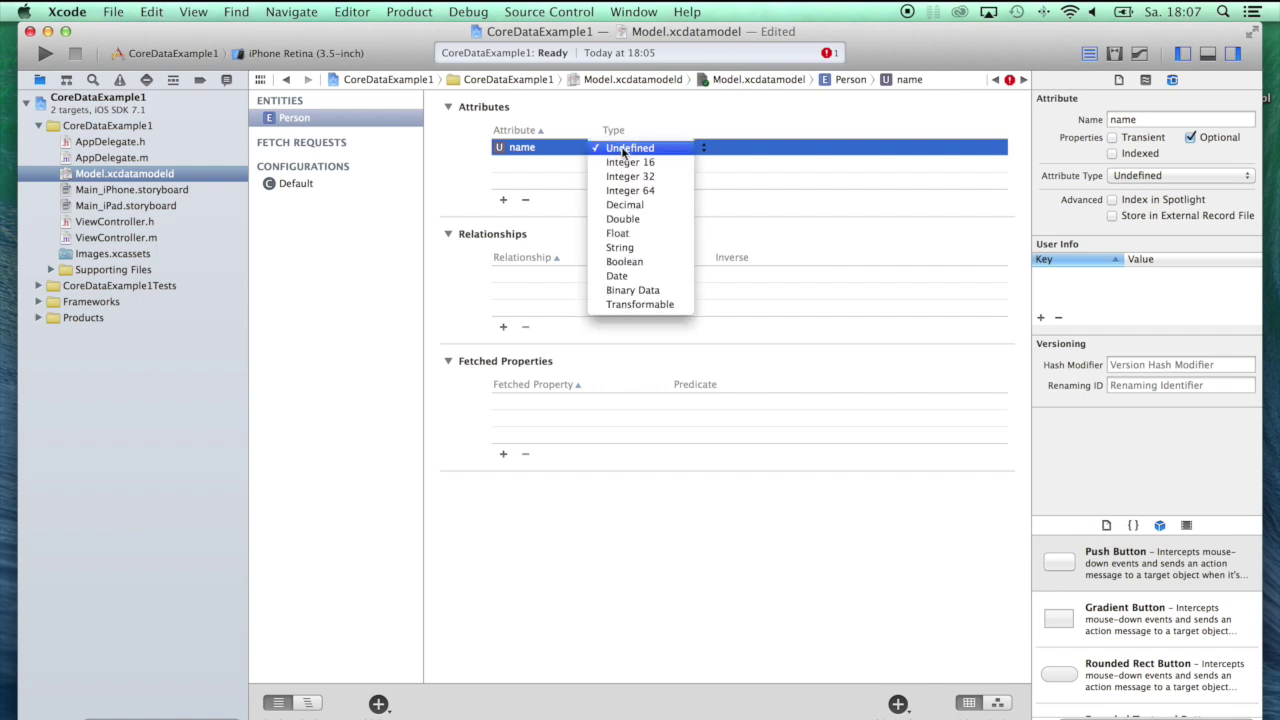
{"action": "left_click", "coordinate": [618, 248]}
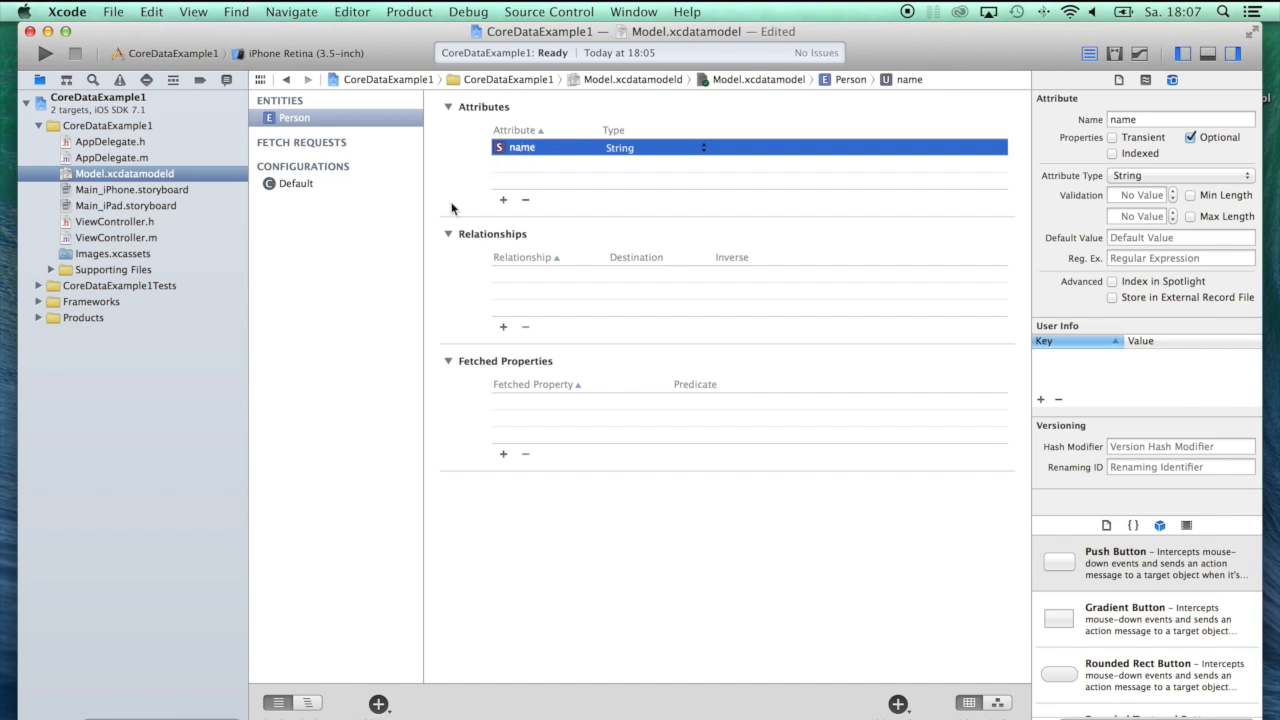
Add a second entity and rename it PostalAddress.
{"action": "left_click", "coordinate": [378, 703]}
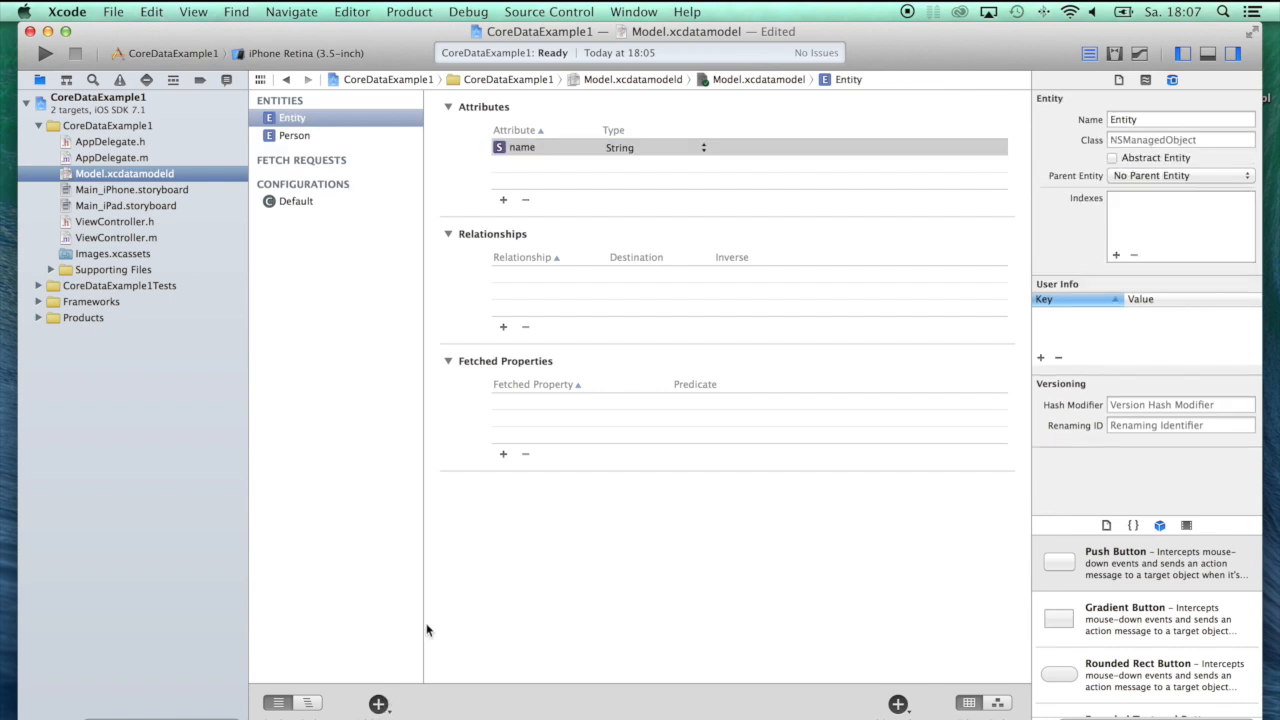
{"action": "left_click", "coordinate": [295, 119]}
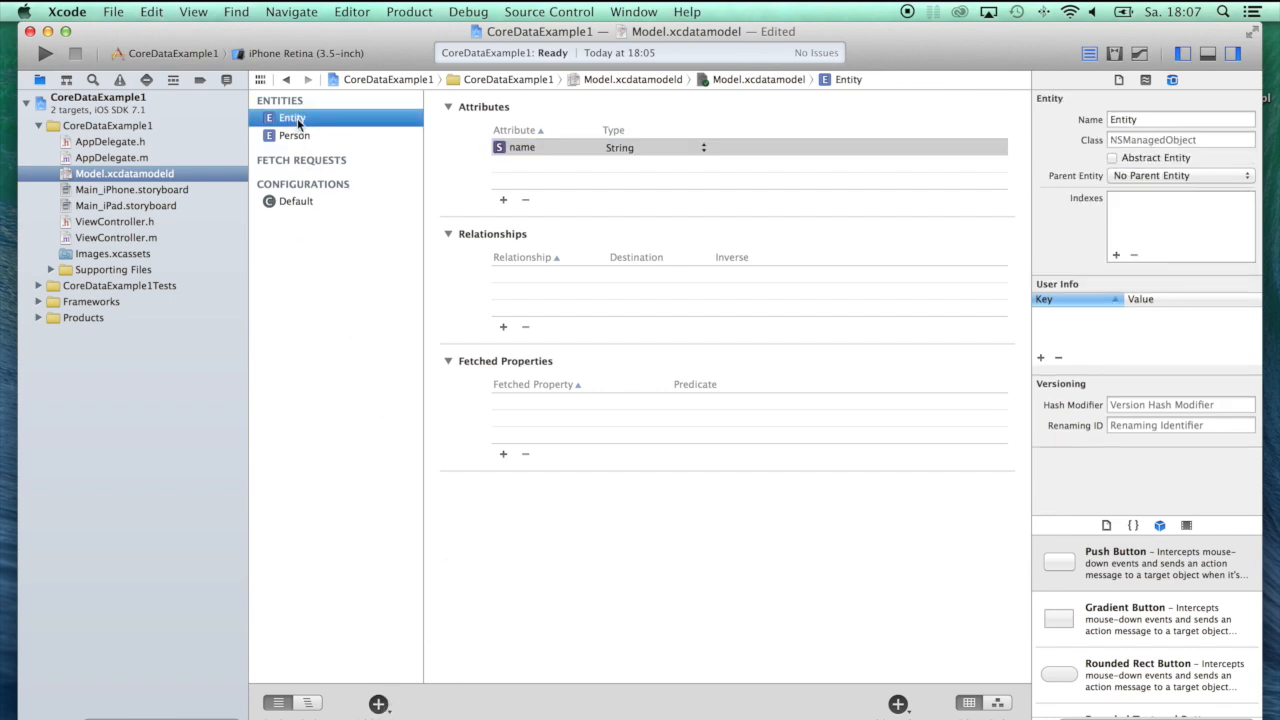
{"action": "left_click", "coordinate": [298, 121]}
{"action": "type", "text": "Po"}
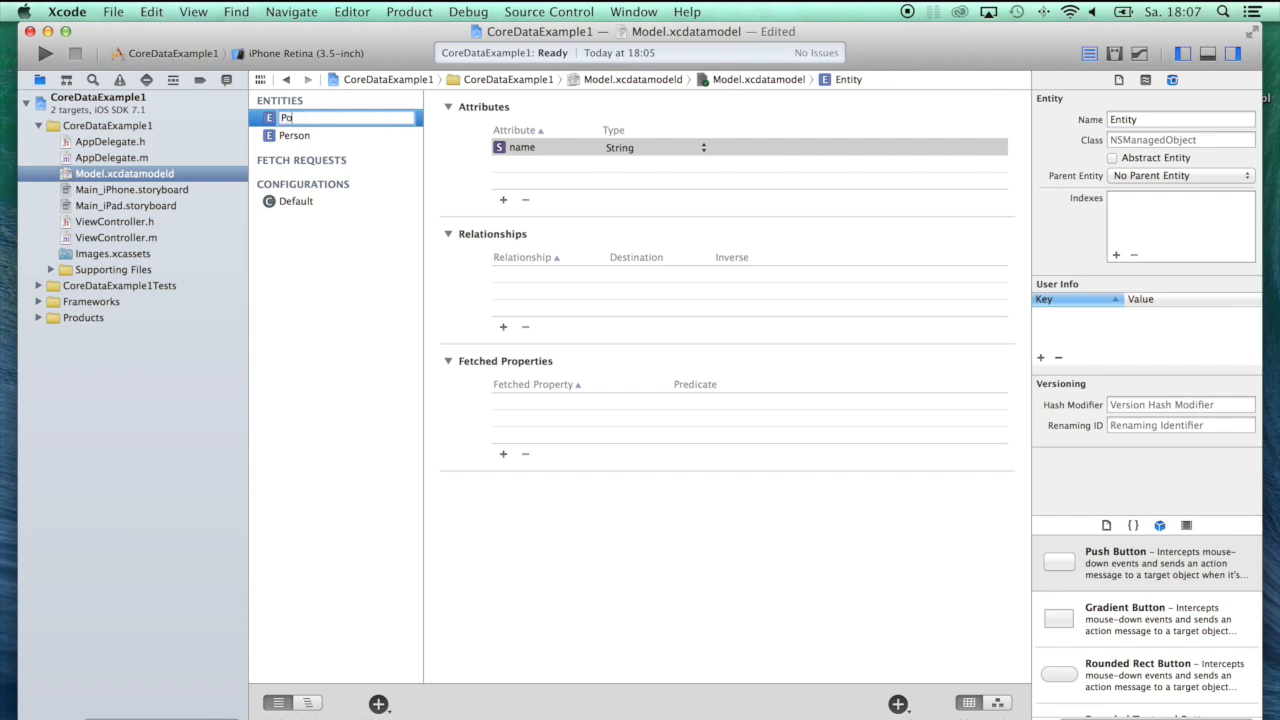
{"action": "type", "text": "stalAddress"}
{"action": "key", "text": "Return"}
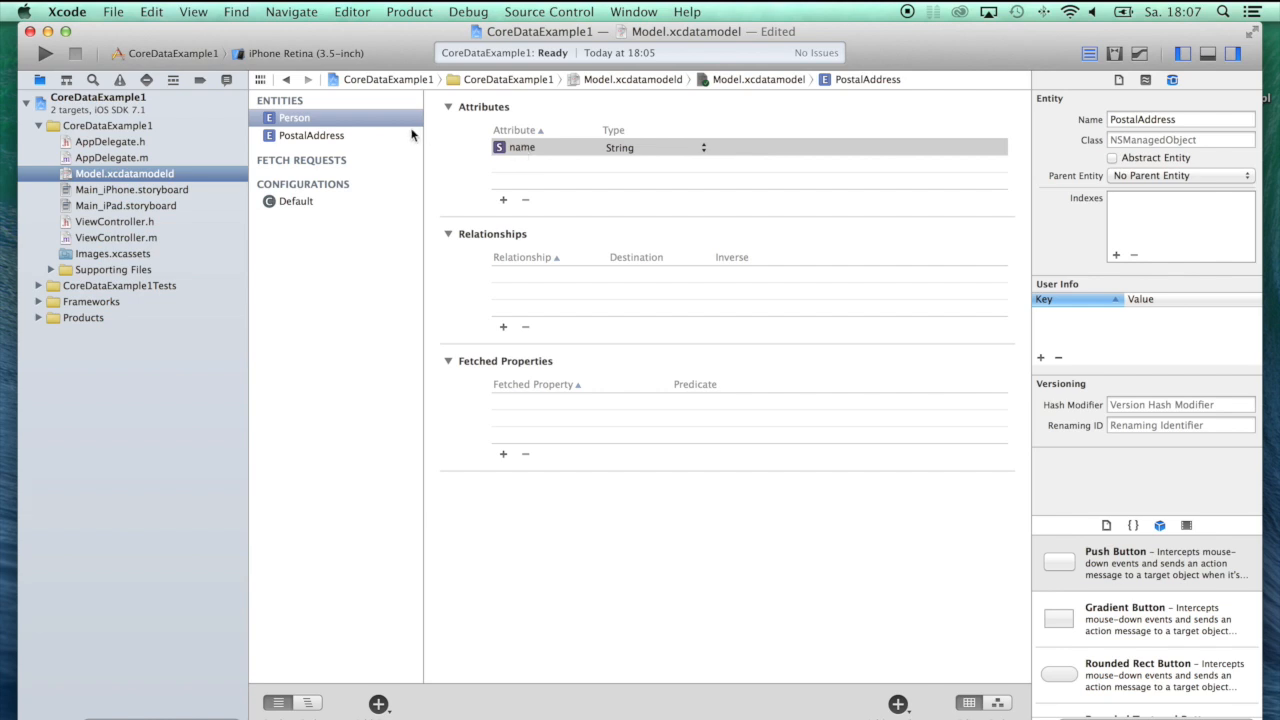
Give PostalAddress a street attribute of type String.
{"action": "left_click", "coordinate": [333, 137]}
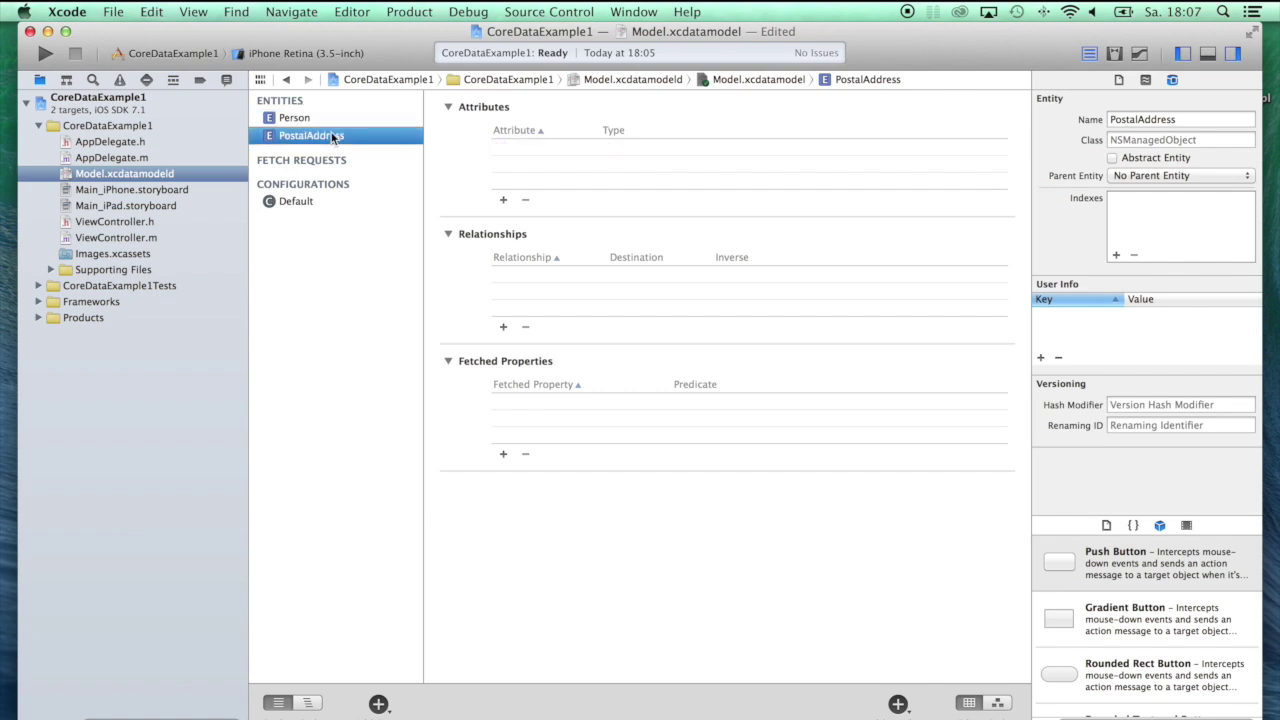
{"action": "left_click", "coordinate": [504, 203]}
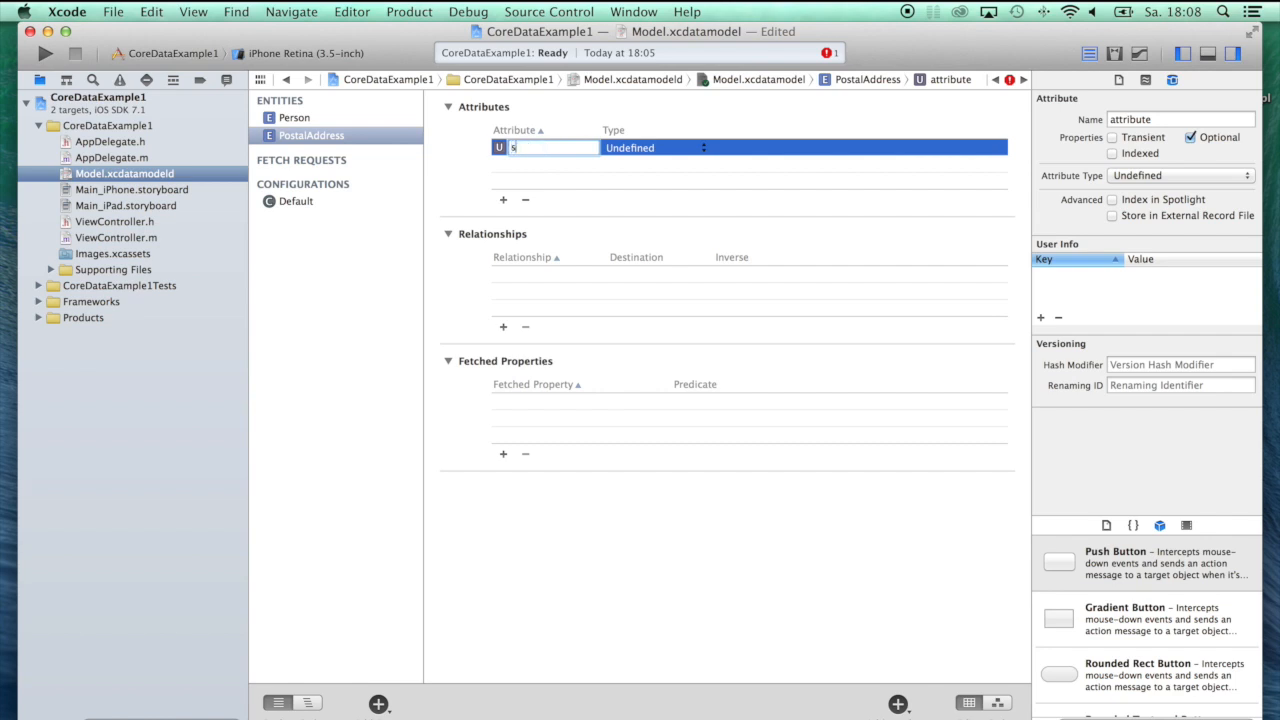
{"action": "type", "text": "street"}
{"action": "key", "text": "Return"}
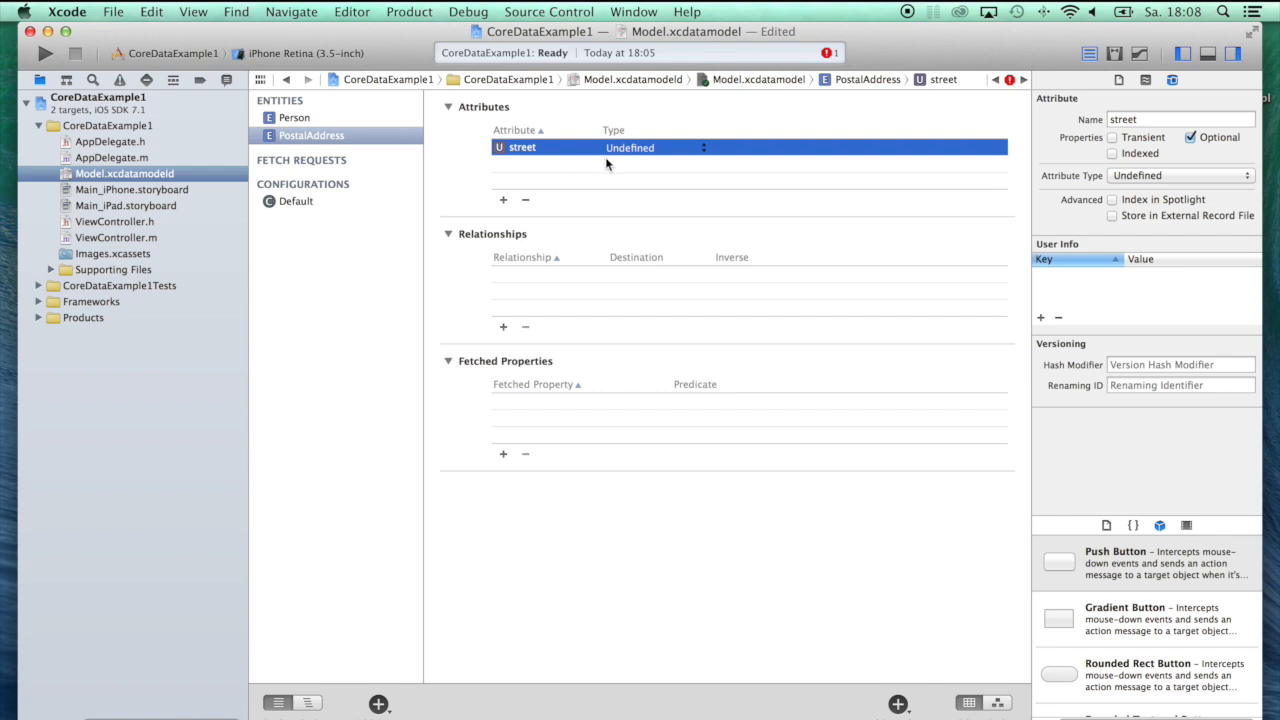
{"action": "left_click", "coordinate": [655, 148]}
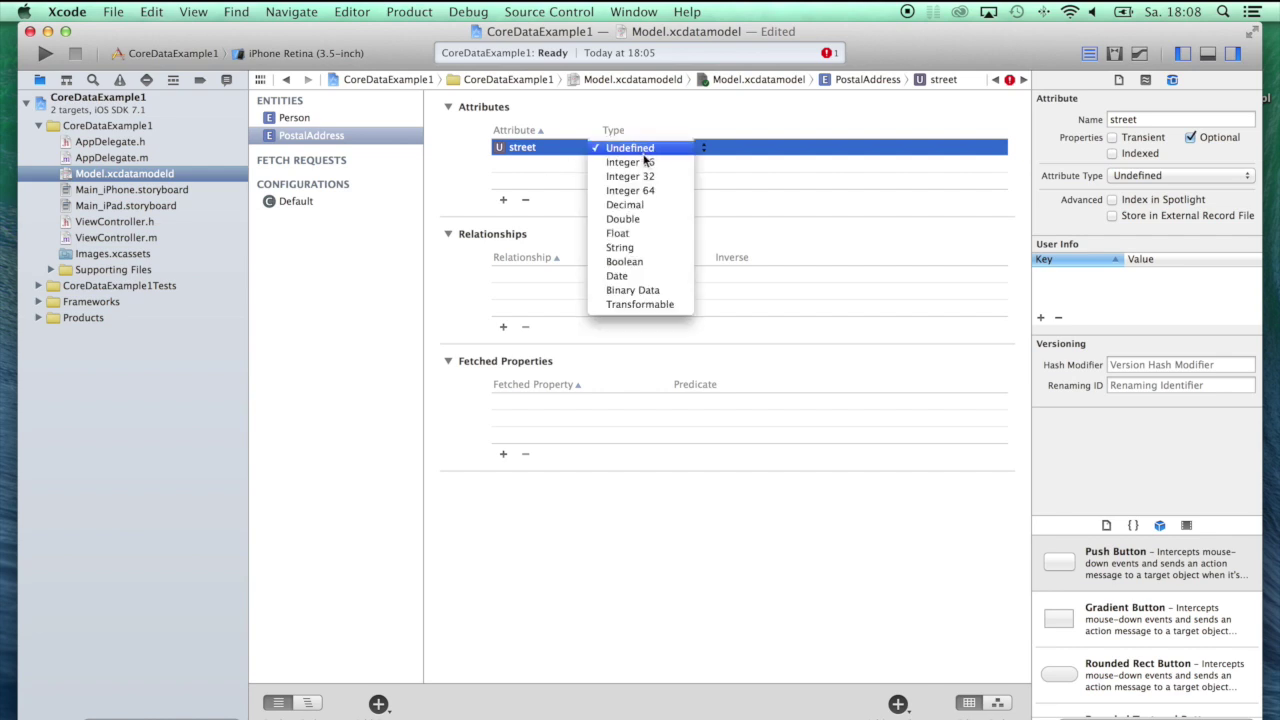
{"action": "left_click", "coordinate": [619, 247]}
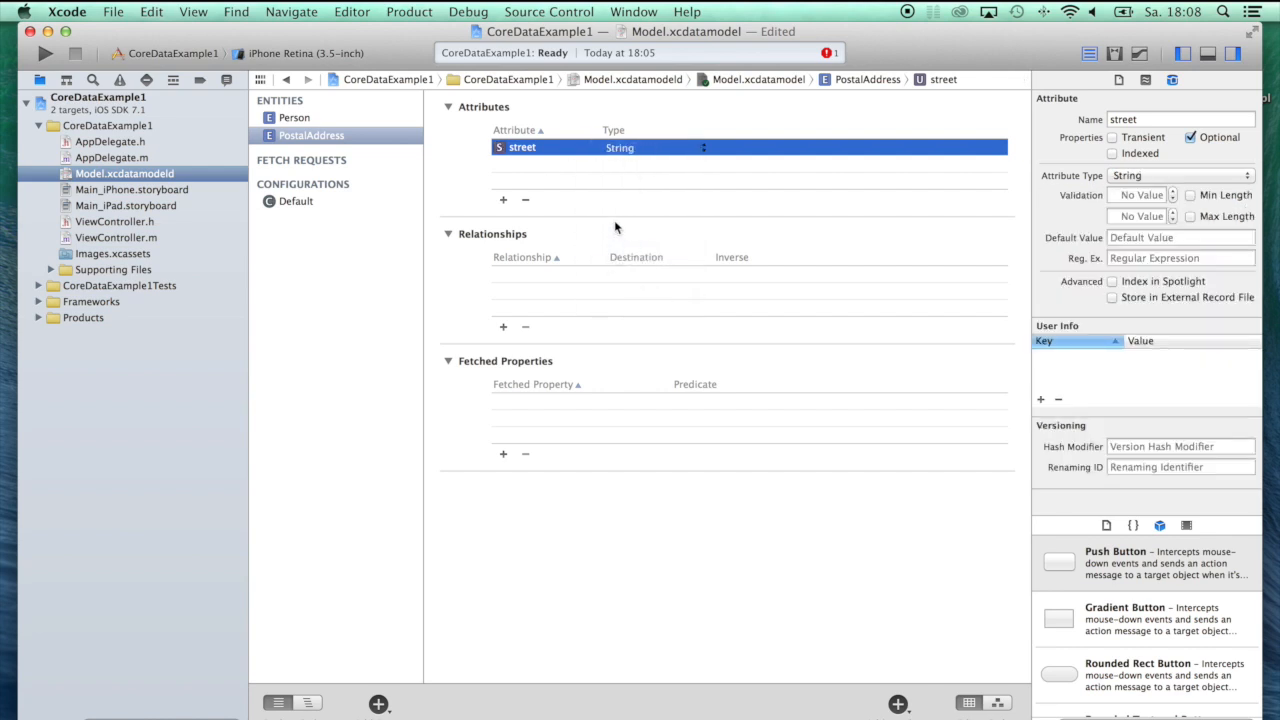
Review Person and PostalAddress in the diagram style, then select Person in table style.
{"action": "left_click", "coordinate": [997, 703]}
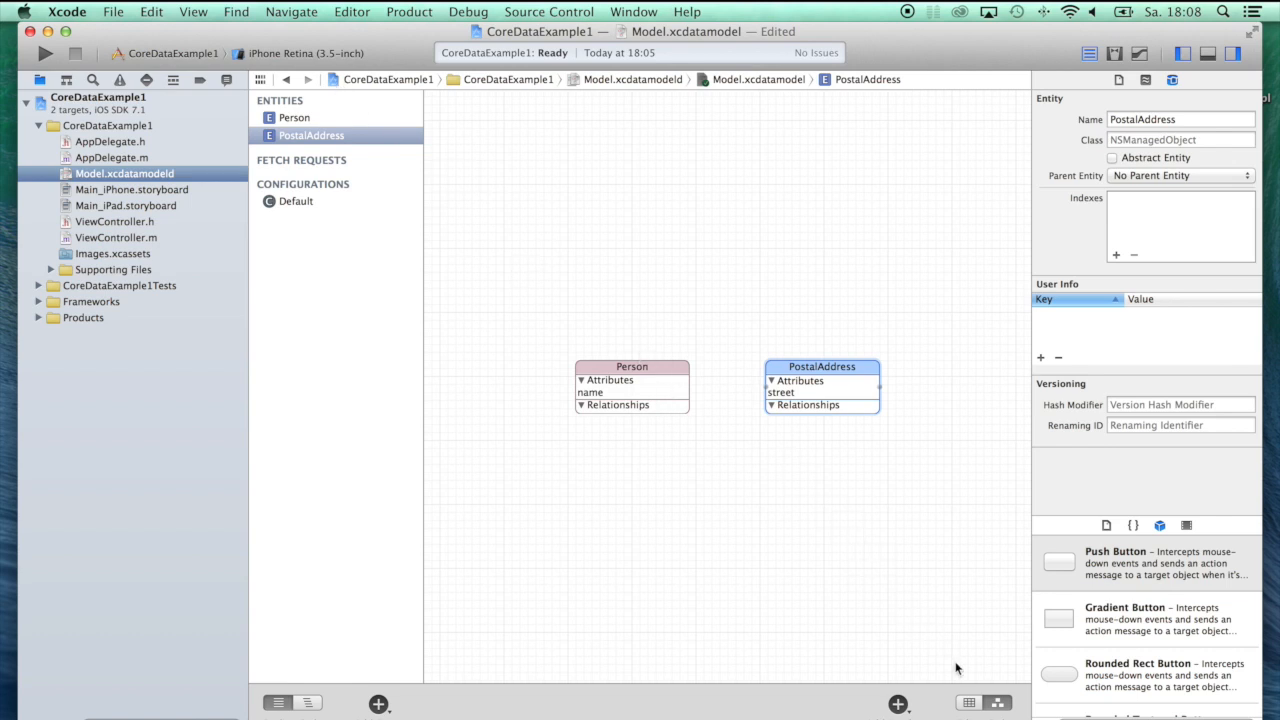
{"action": "left_click", "coordinate": [968, 703]}
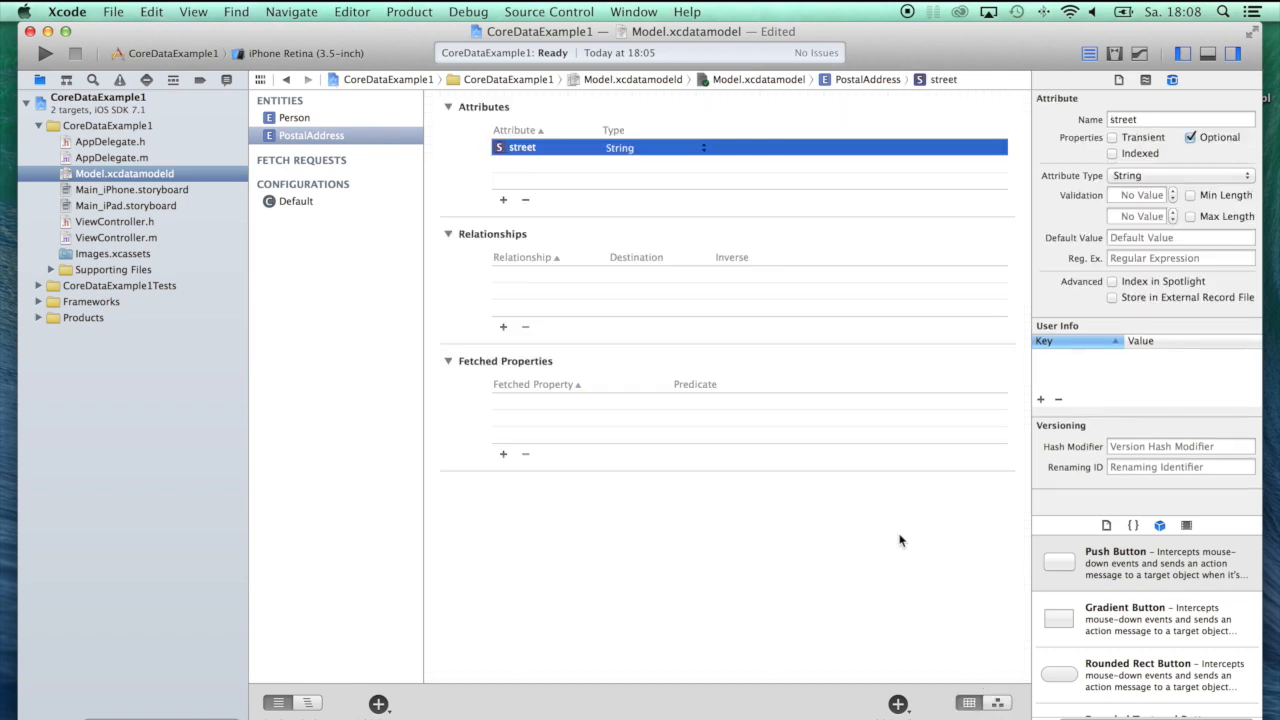
{"action": "left_click", "coordinate": [294, 118]}
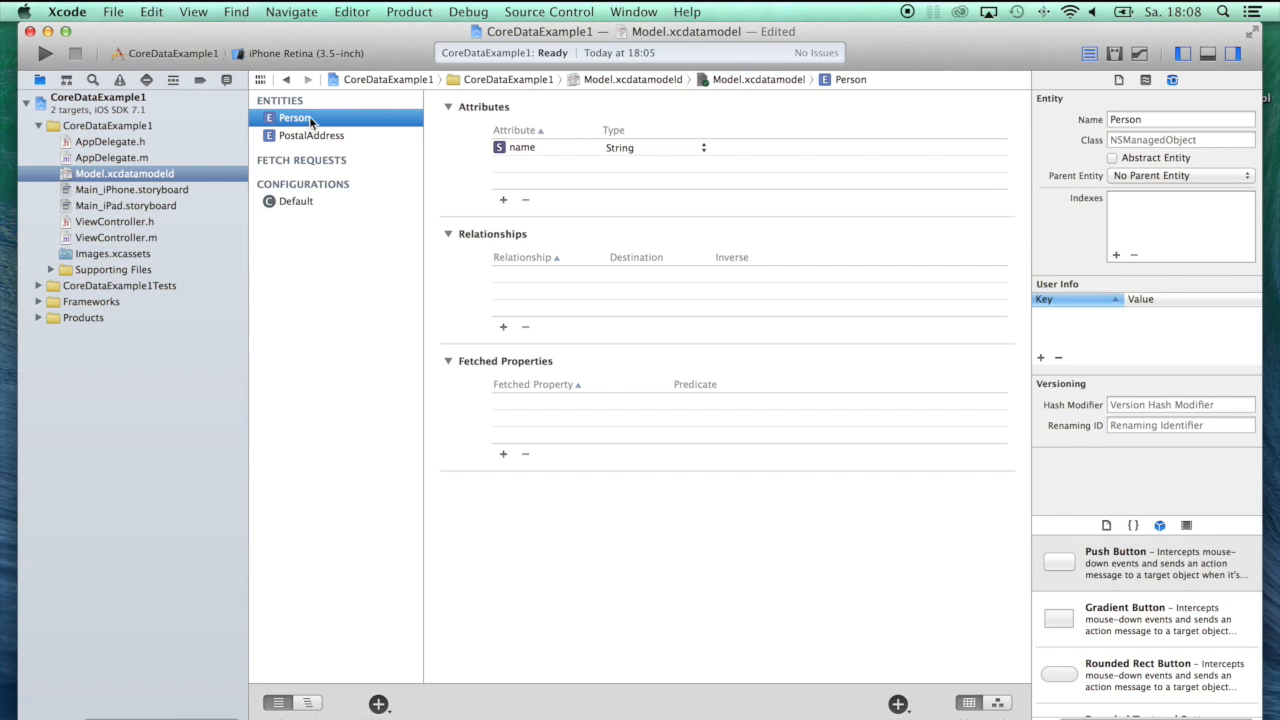
Add a postalAddress relationship on Person with destination PostalAddress and check it in the diagram.
{"action": "left_click", "coordinate": [503, 327]}
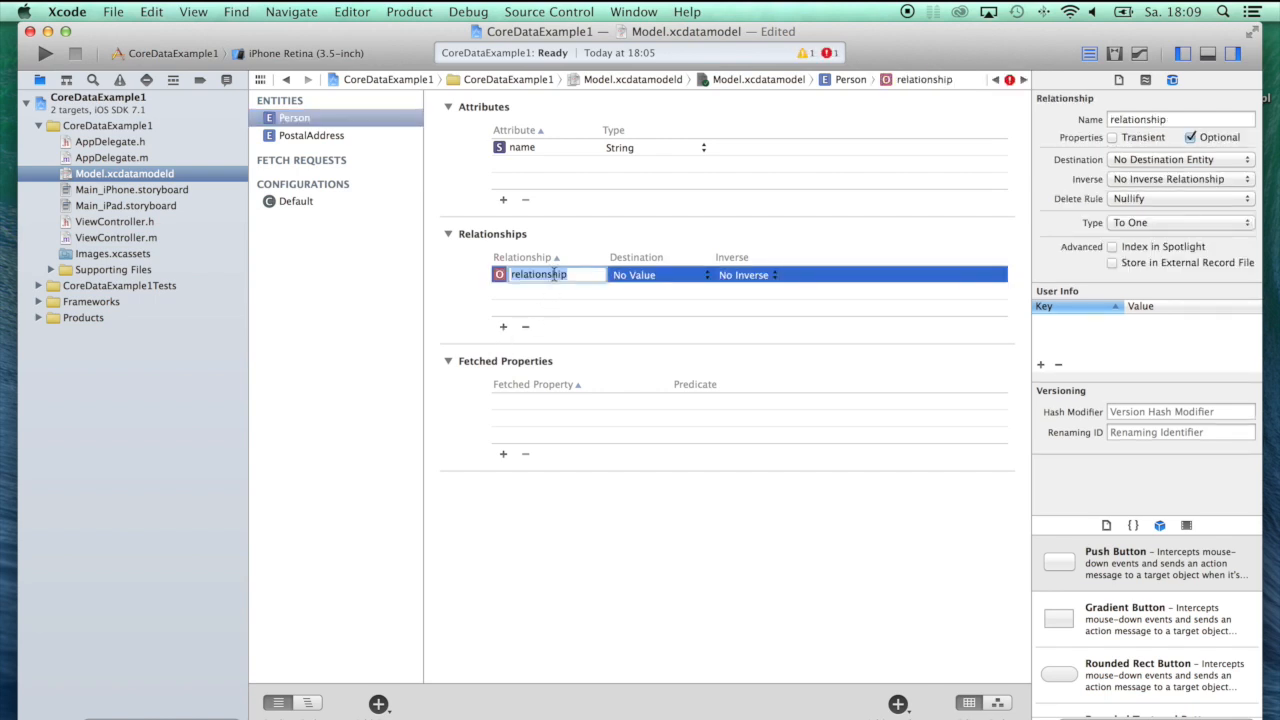
{"action": "type", "text": "postalAd"}
{"action": "type", "text": "dress"}
{"action": "key", "text": "Return"}
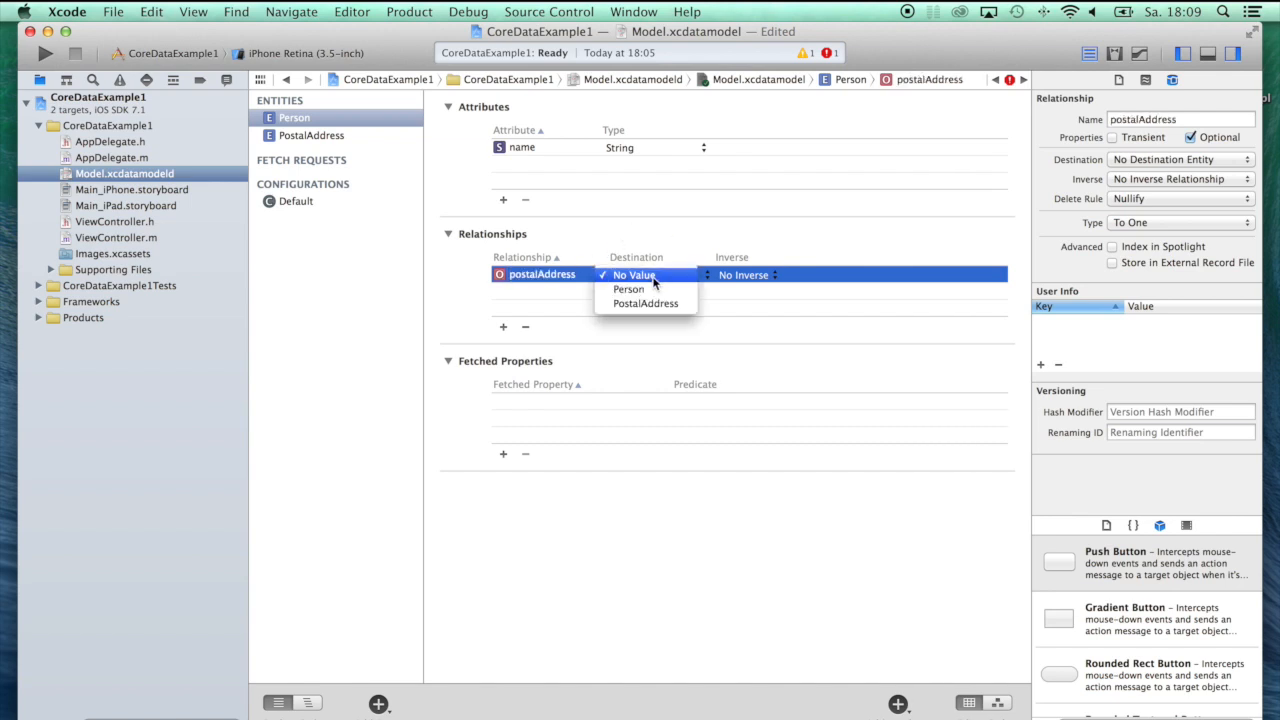
{"action": "left_click", "coordinate": [655, 275]}
{"action": "left_click", "coordinate": [634, 303]}
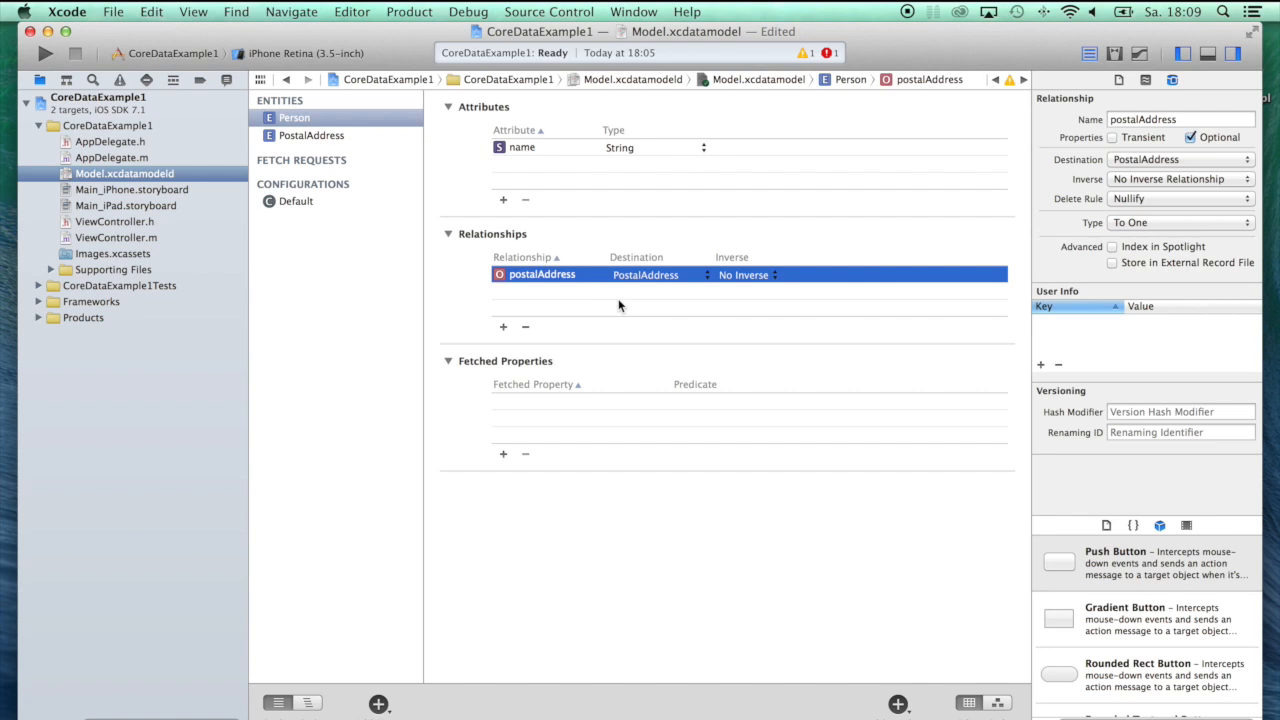
{"action": "left_click", "coordinate": [997, 702]}
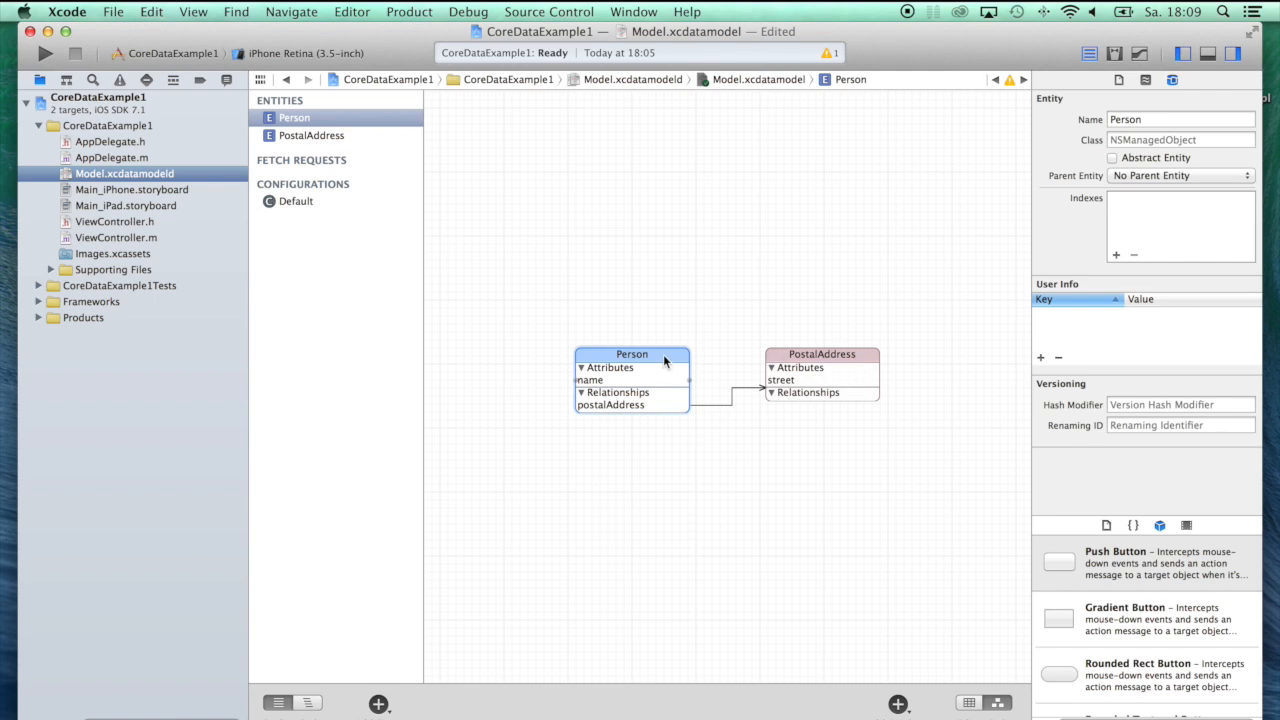
{"action": "left_click", "coordinate": [969, 702]}
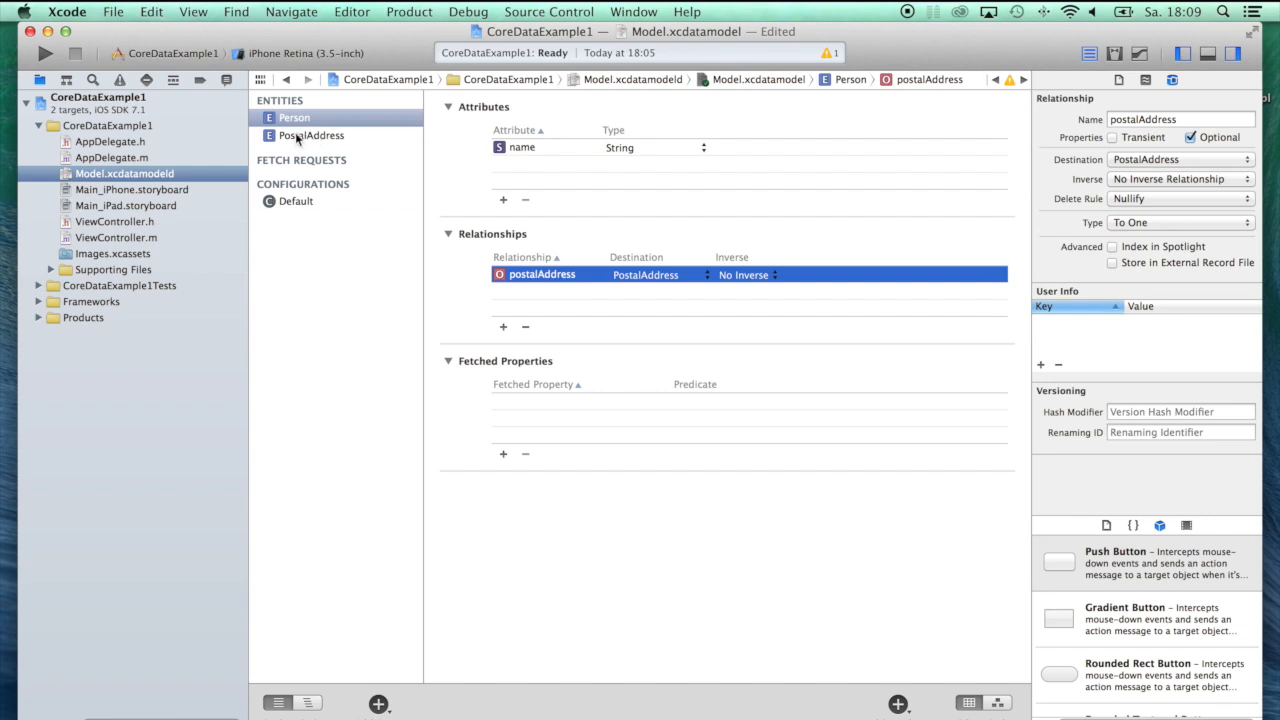
Add a person relationship on PostalAddress with destination Person.
{"action": "left_click", "coordinate": [293, 134]}
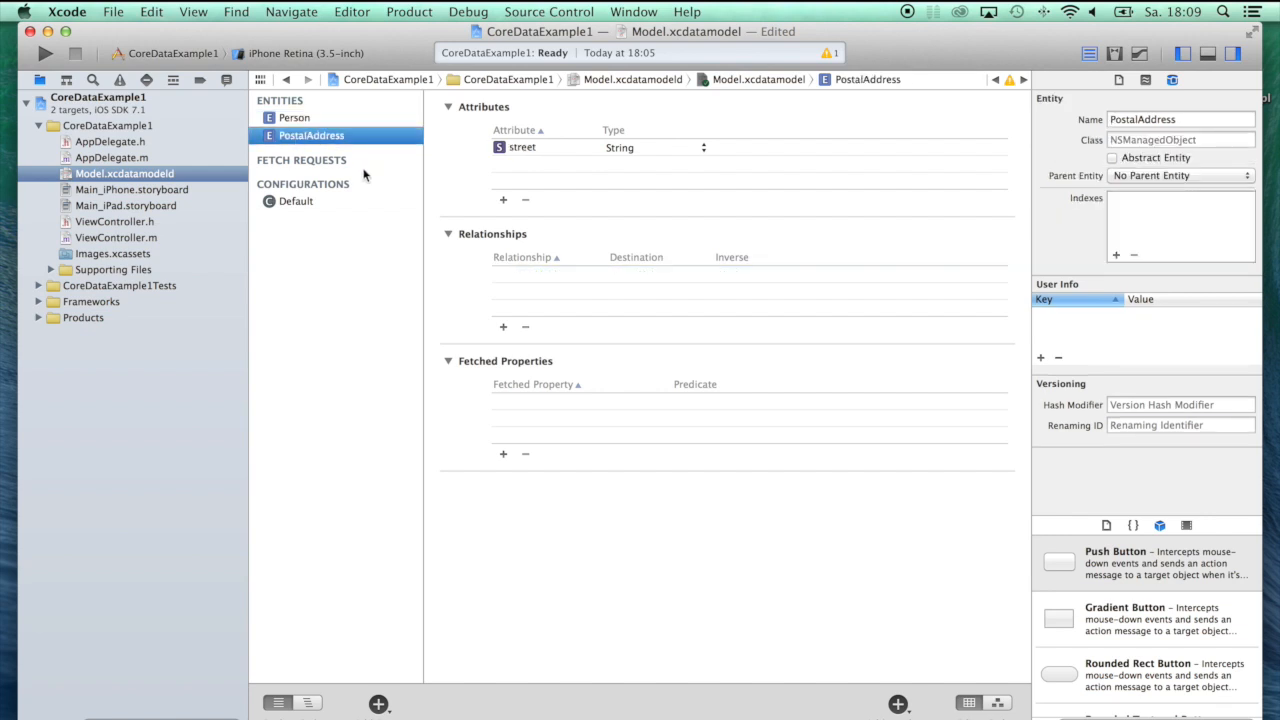
{"action": "left_click", "coordinate": [503, 327]}
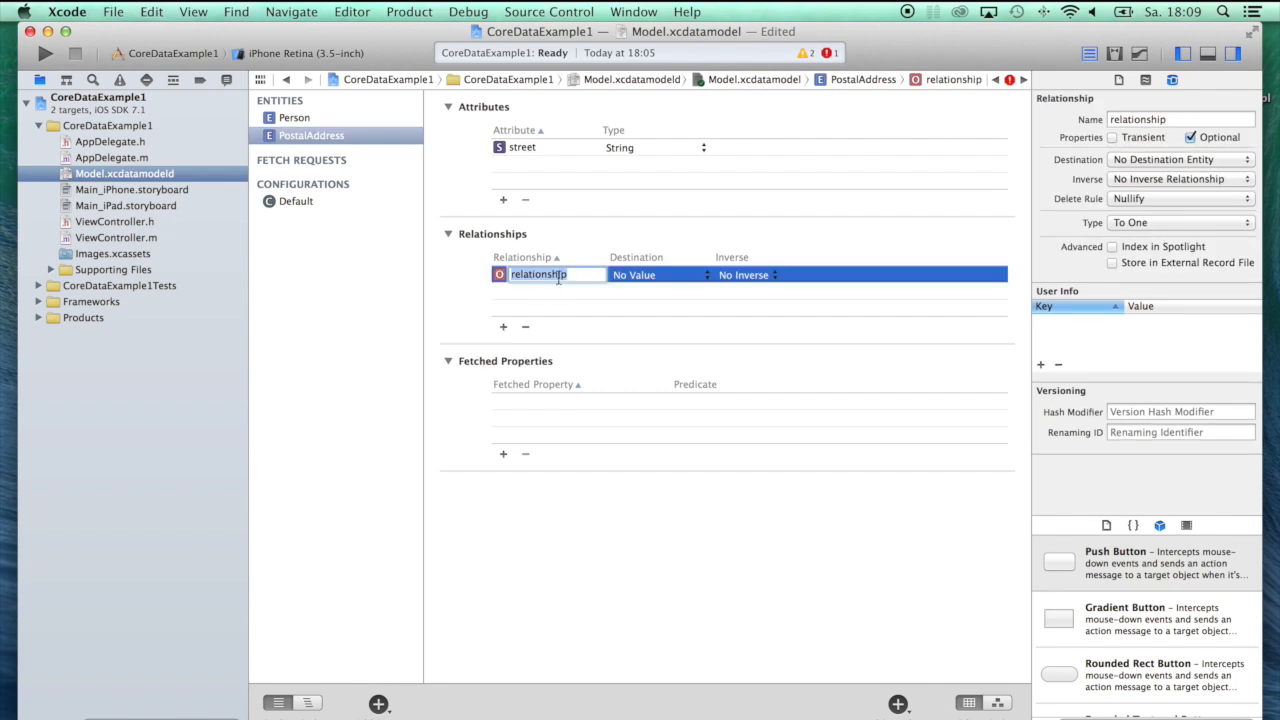
{"action": "type", "text": "person"}
{"action": "left_click", "coordinate": [635, 275]}
{"action": "left_click", "coordinate": [630, 290]}
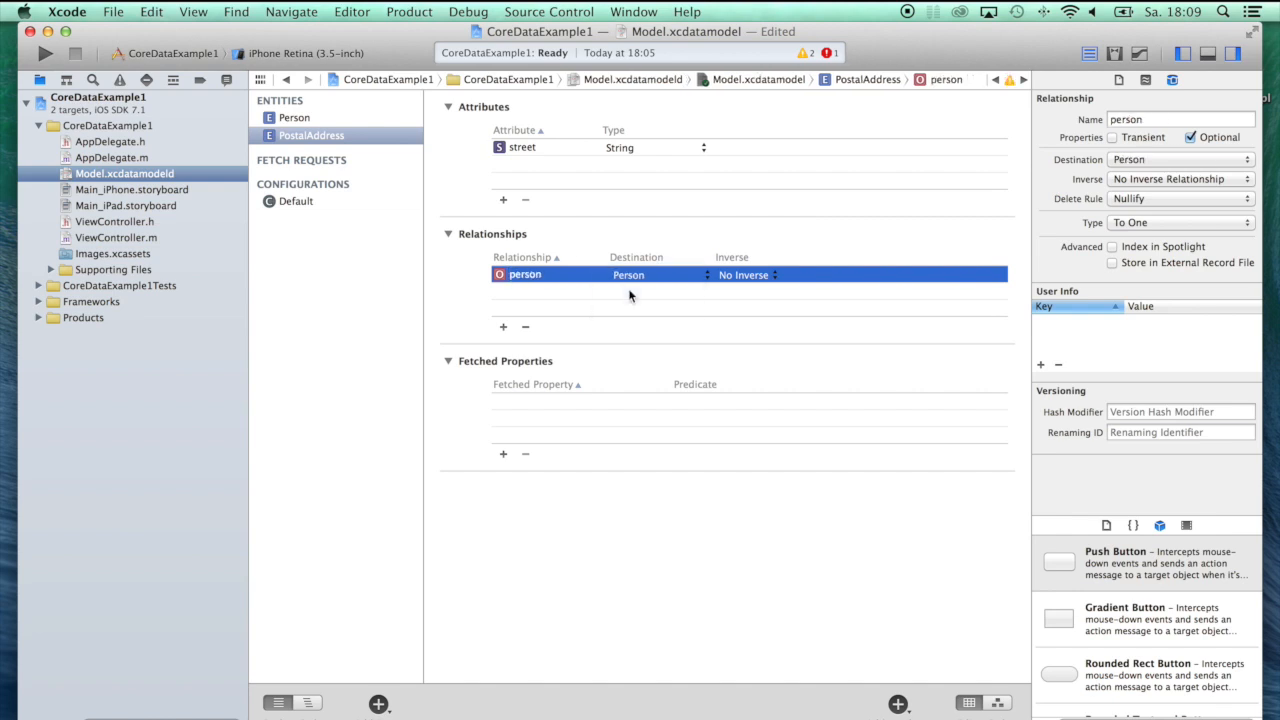
Set person as the inverse of Person's postalAddress and view the linked entities as a diagram.
{"action": "left_click", "coordinate": [300, 118]}
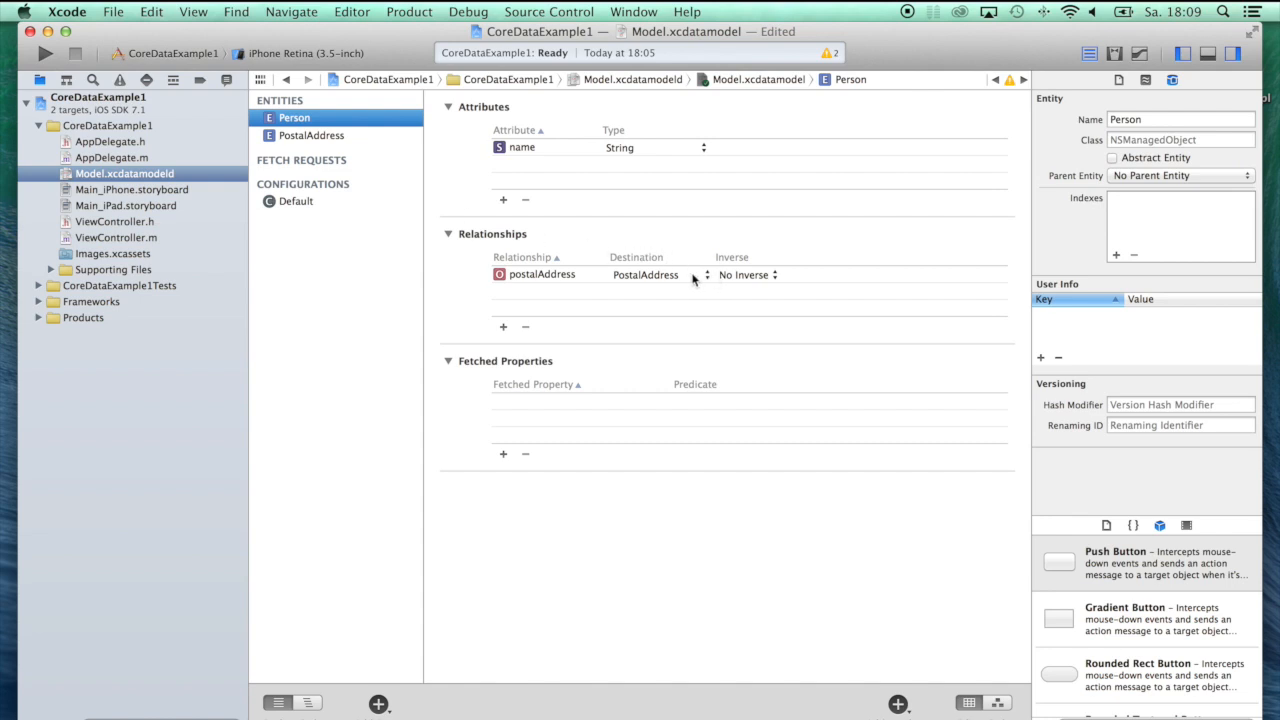
{"action": "left_click", "coordinate": [748, 275]}
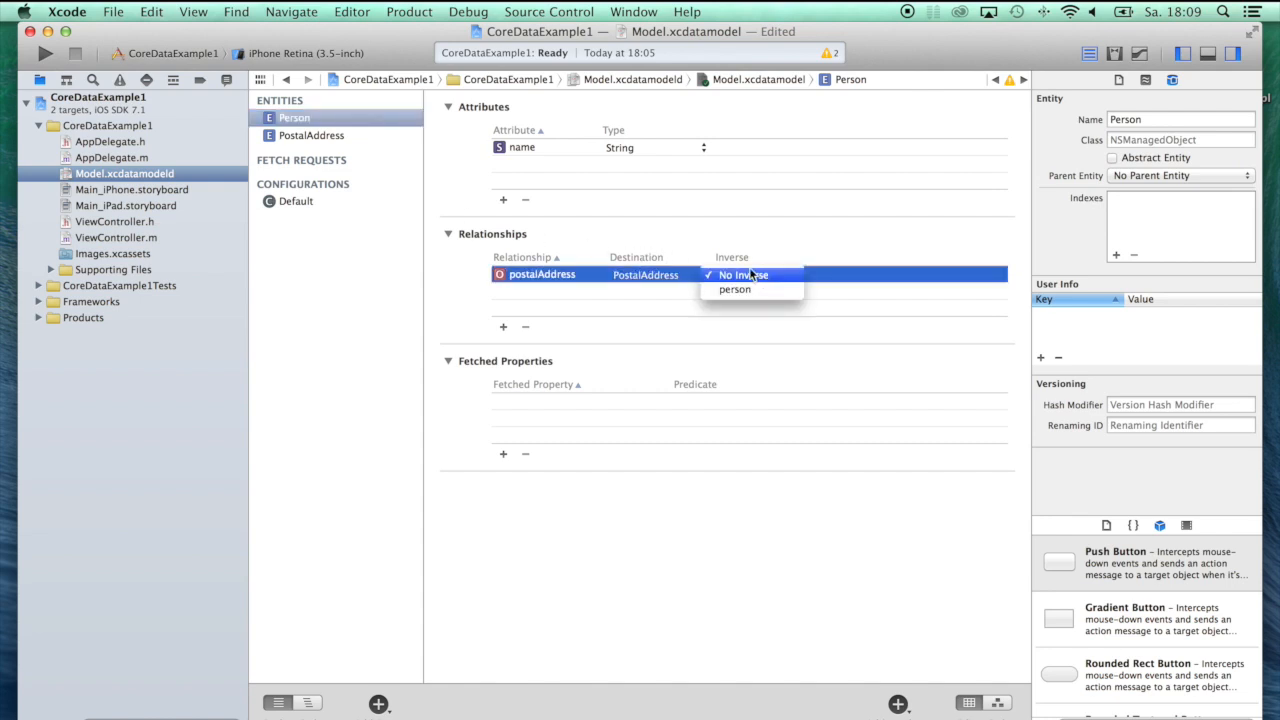
{"action": "left_click", "coordinate": [740, 291]}
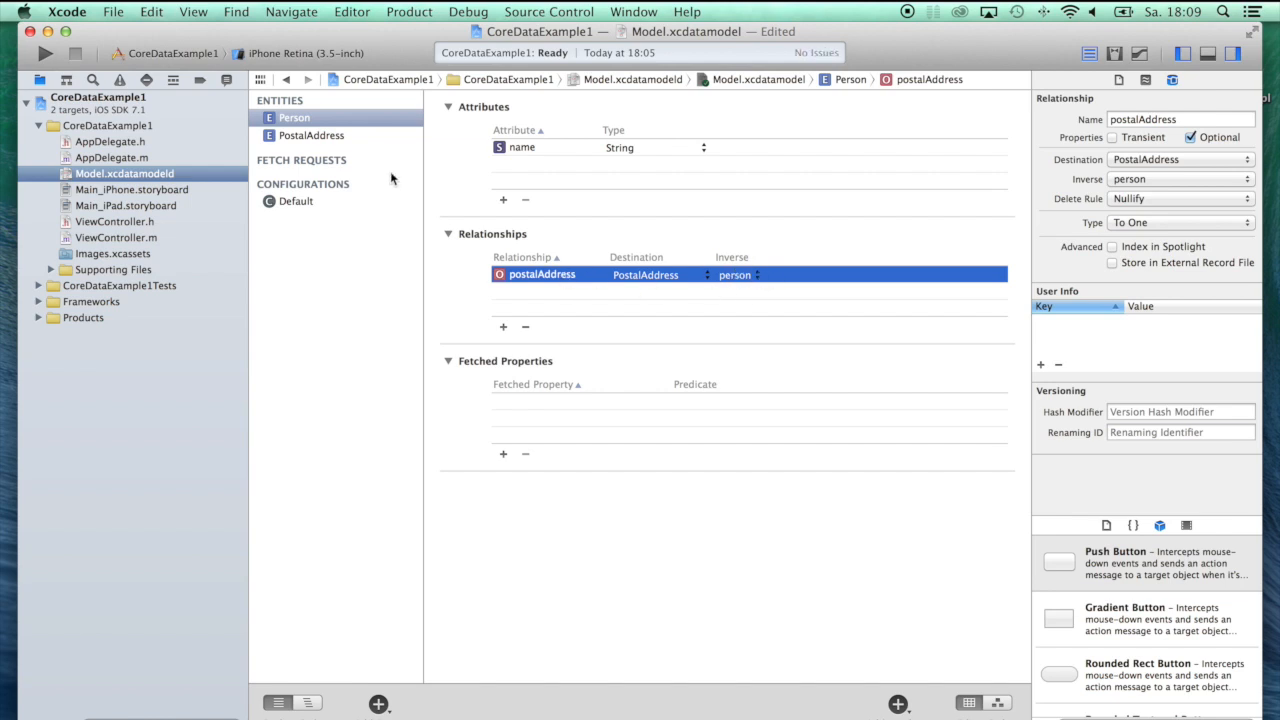
{"action": "left_click", "coordinate": [300, 135]}
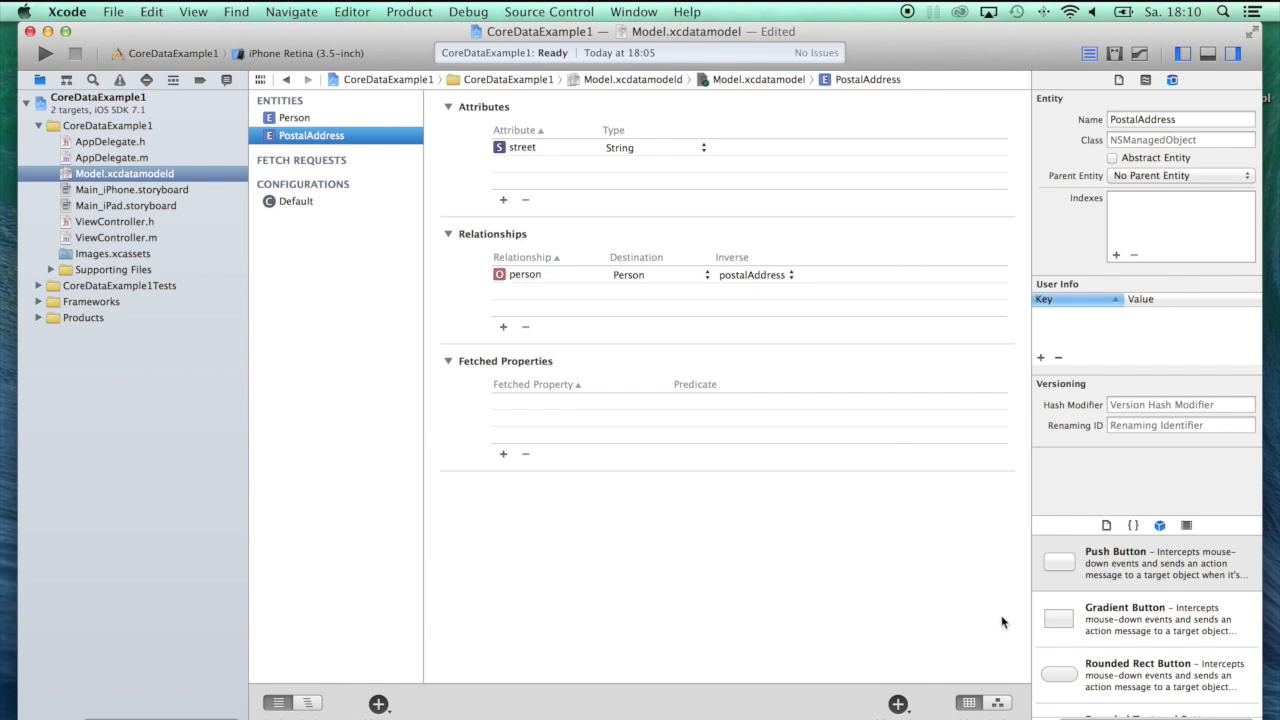
{"action": "left_click", "coordinate": [997, 702]}
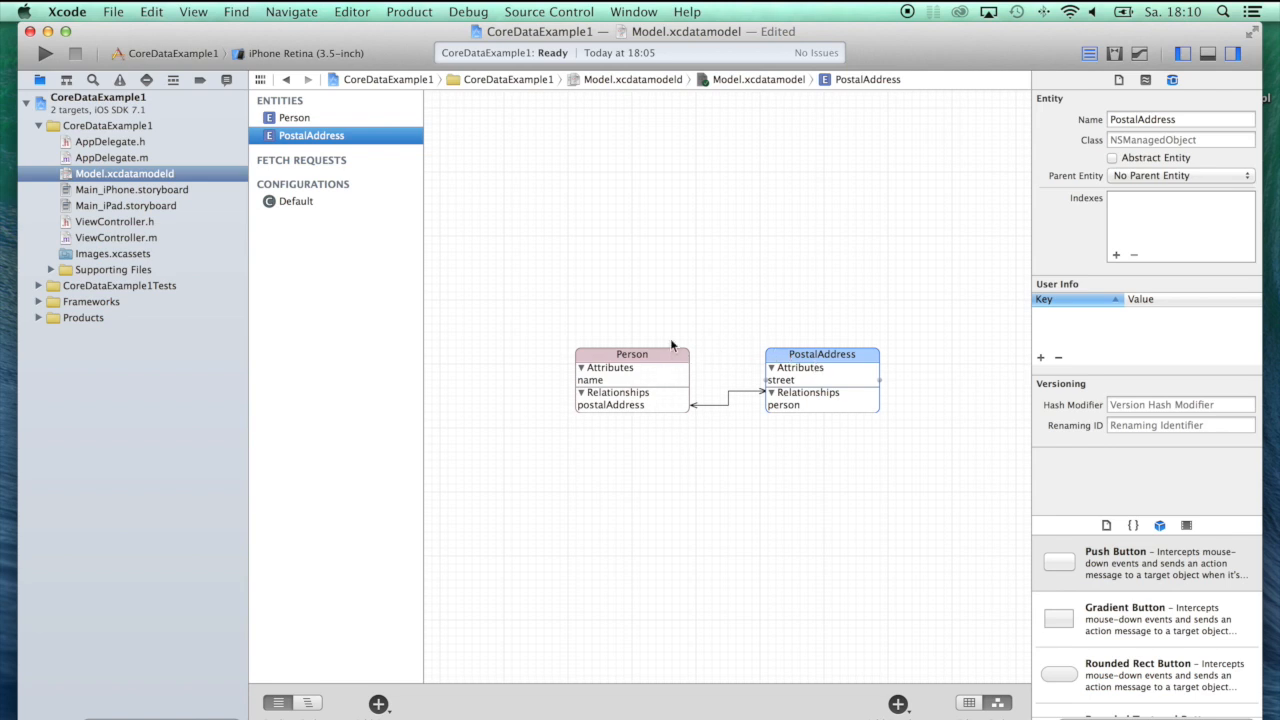
{"action": "left_click", "coordinate": [968, 702]}
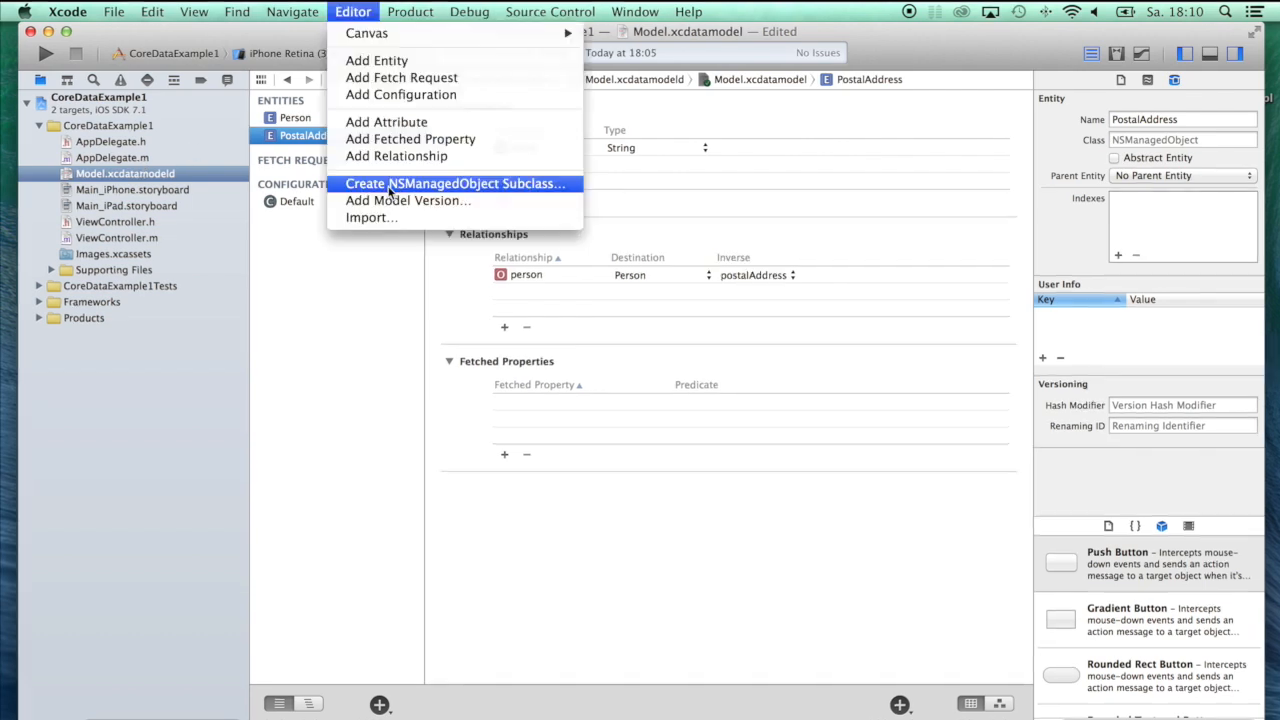
Create NSManagedObject subclasses for Person and PostalAddress from Model, generating their .h/.m files.
{"action": "left_click", "coordinate": [353, 11]}
{"action": "left_click", "coordinate": [479, 185]}
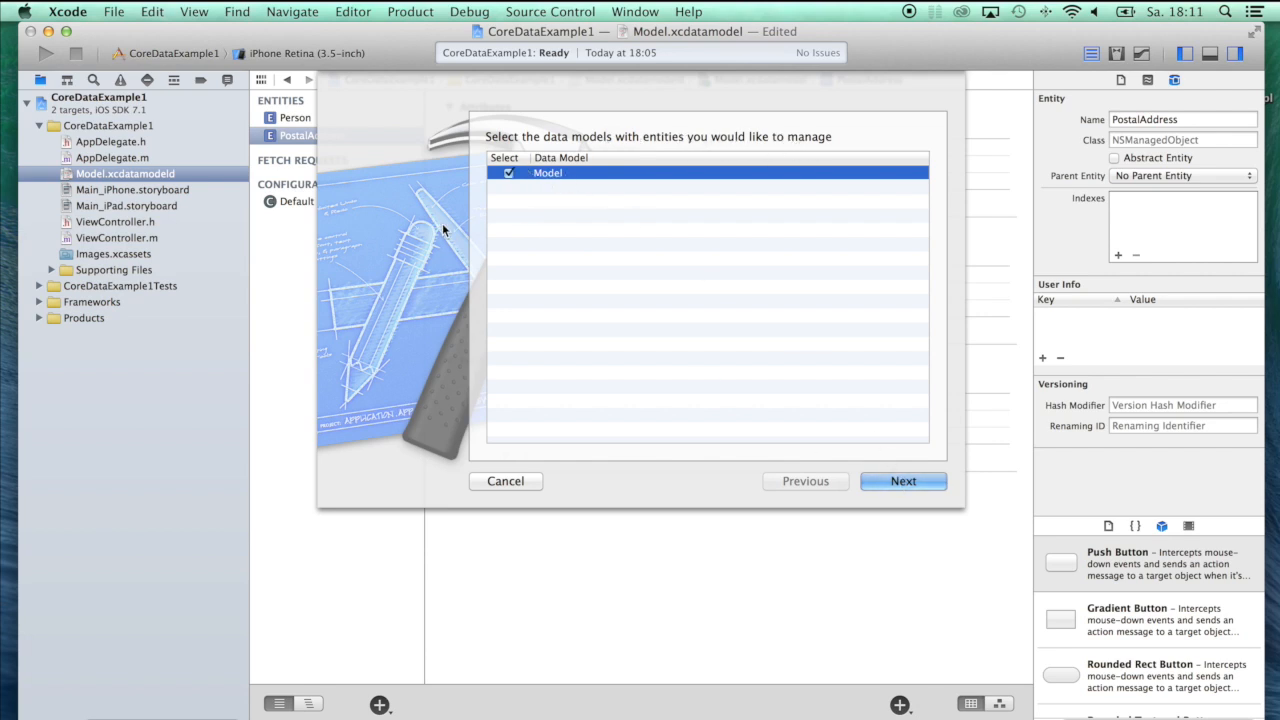
{"action": "left_click", "coordinate": [919, 481]}
{"action": "left_click", "coordinate": [505, 174]}
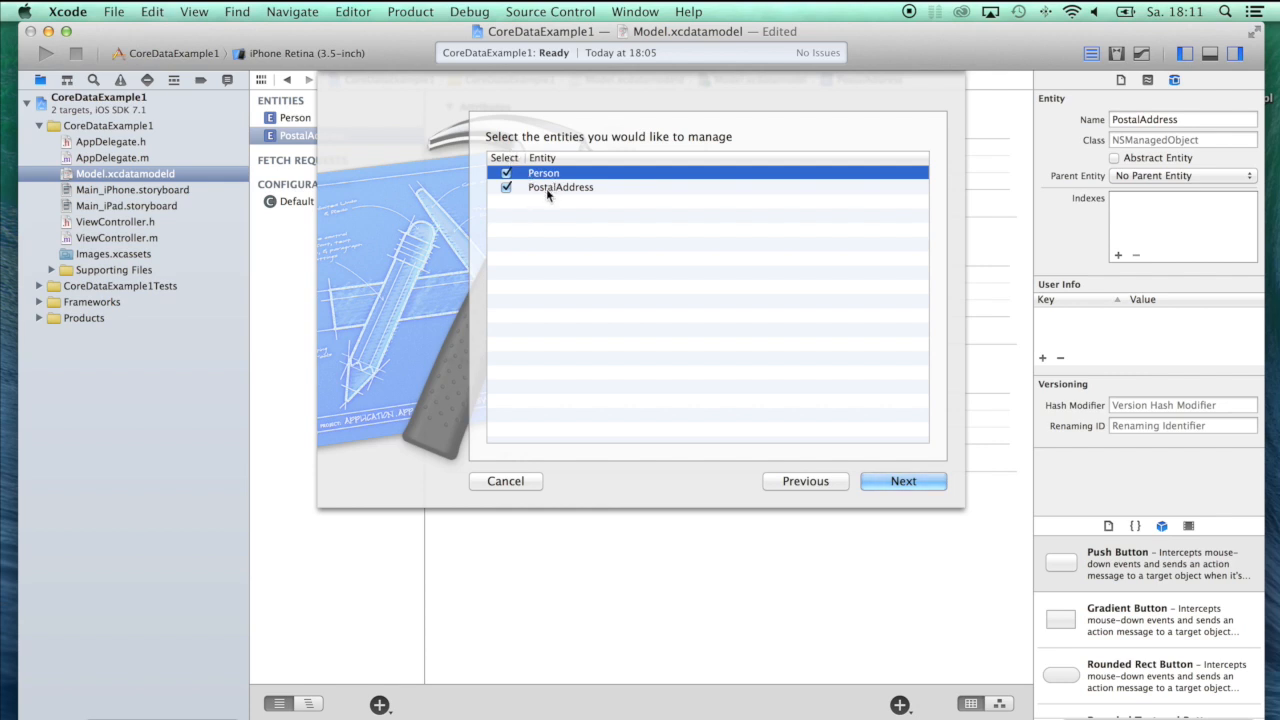
{"action": "left_click", "coordinate": [912, 483]}
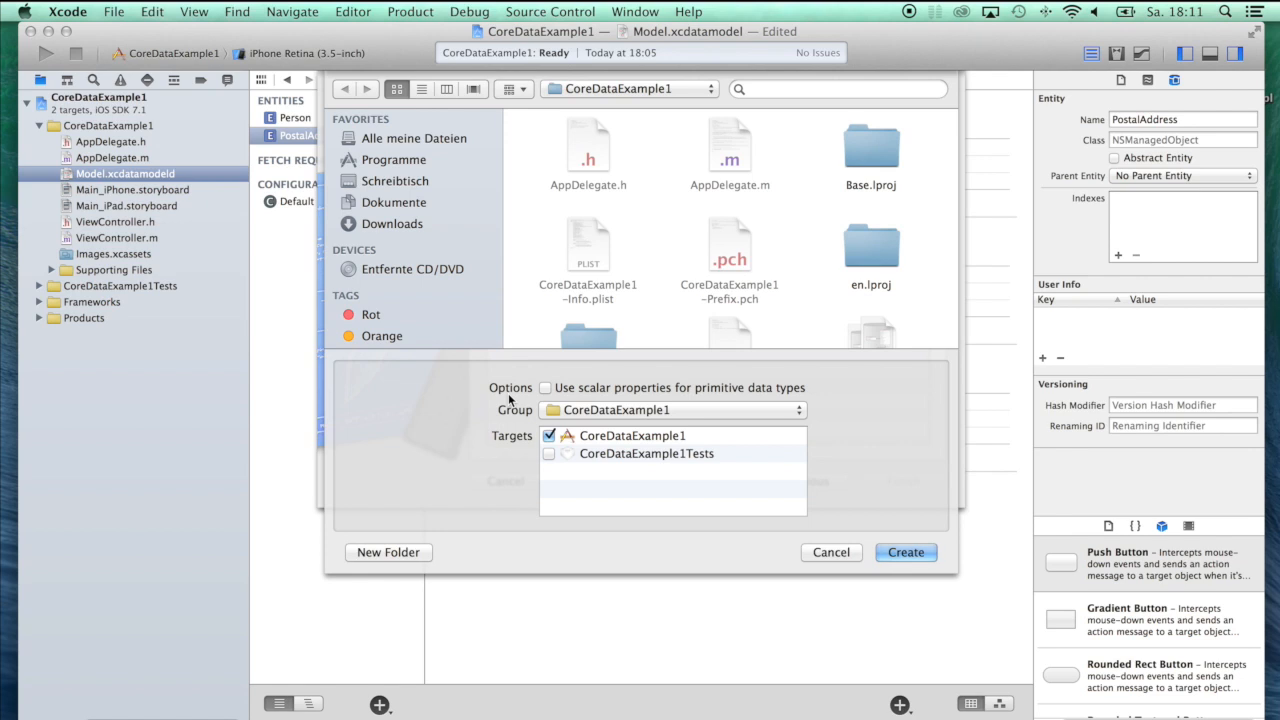
{"action": "left_click", "coordinate": [906, 552]}
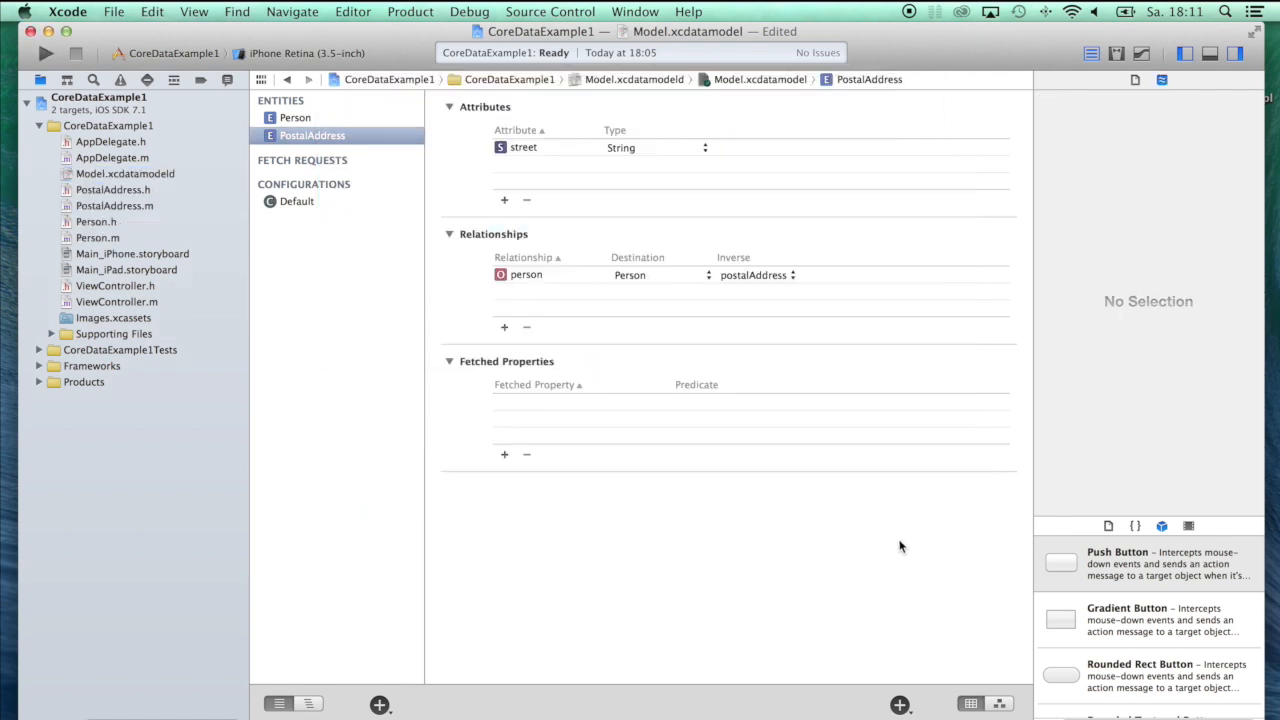
{"action": "left_click", "coordinate": [103, 190]}
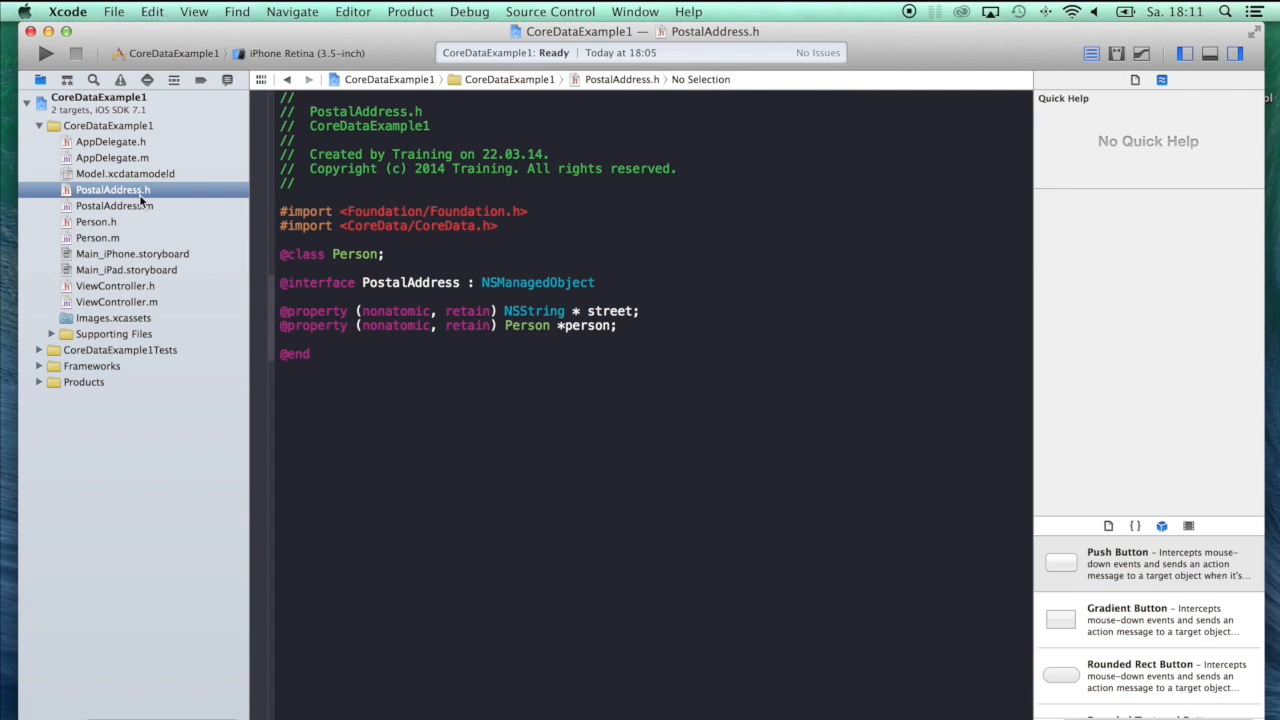
{"action": "left_click", "coordinate": [96, 222]}
{"action": "left_click", "coordinate": [97, 238]}
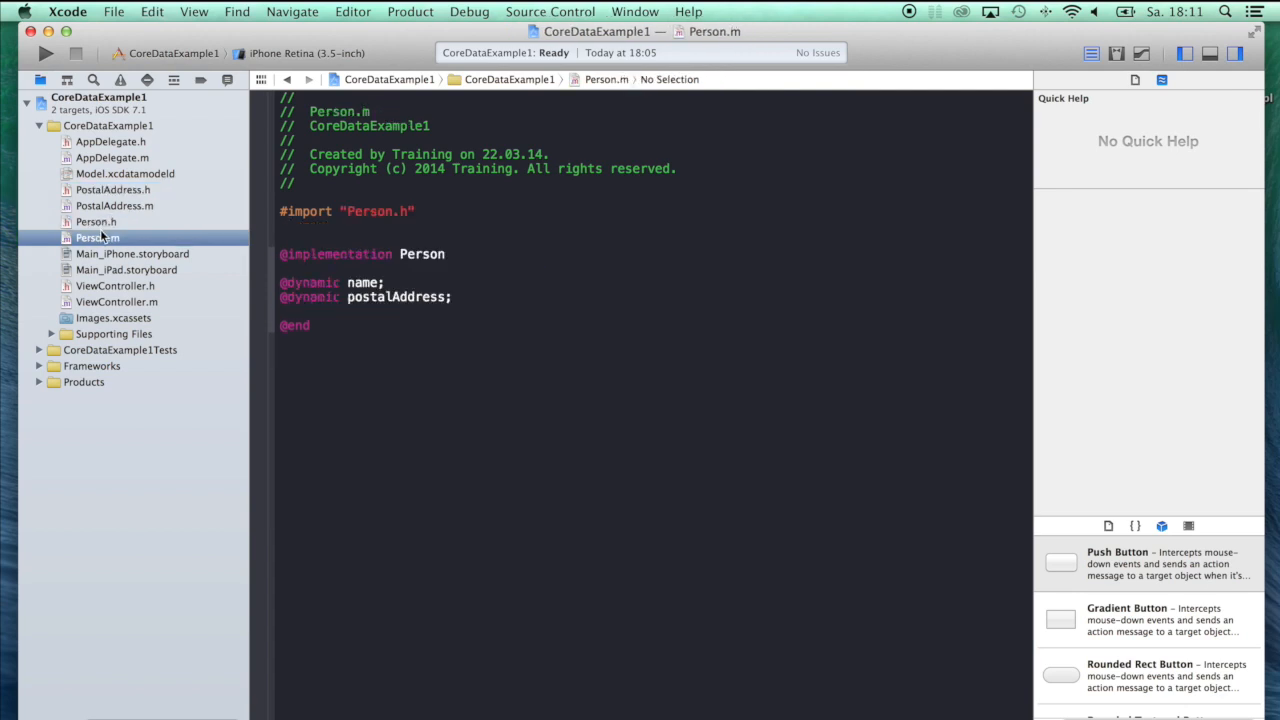
{"action": "left_click", "coordinate": [117, 206]}
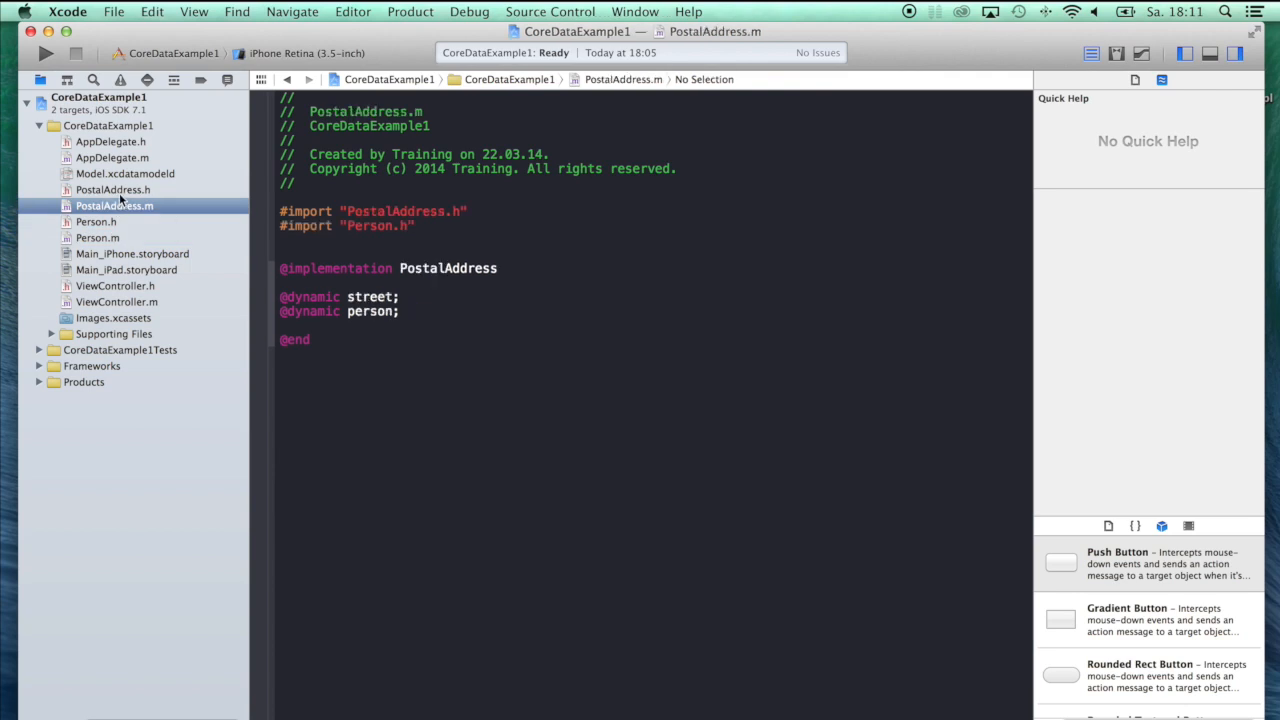
{"action": "left_click", "coordinate": [113, 190]}
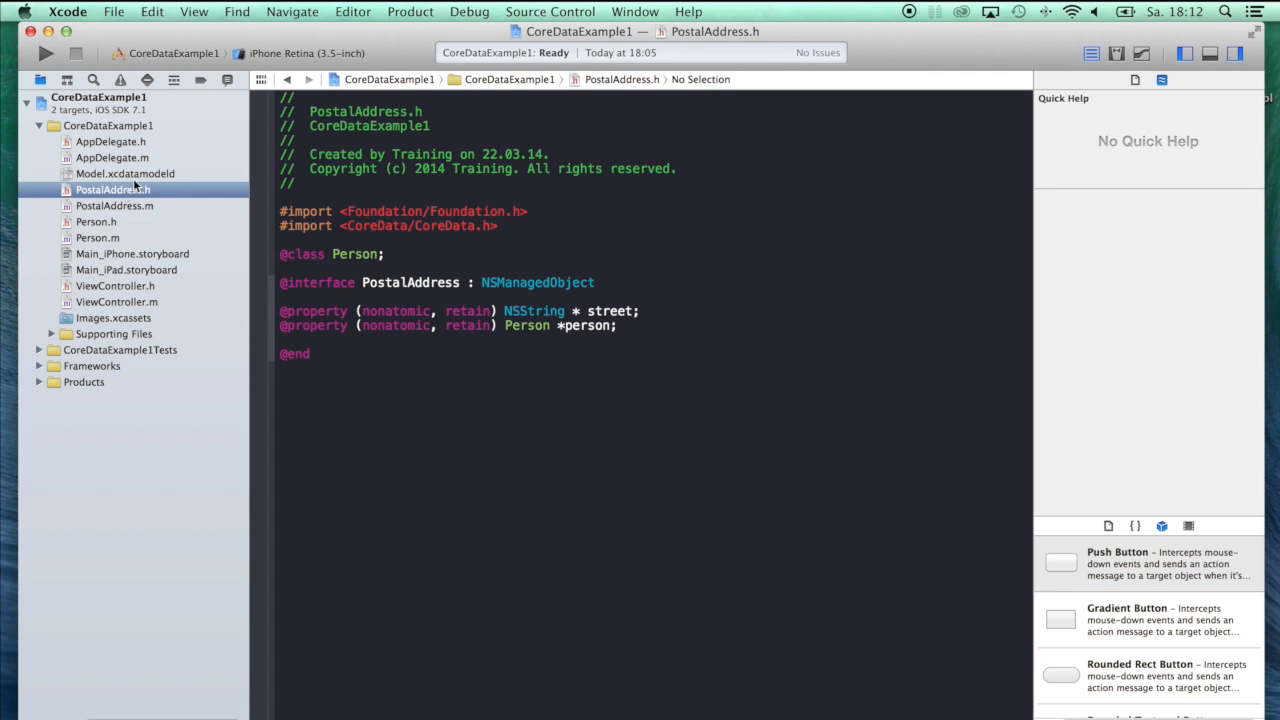
{"action": "left_click", "coordinate": [122, 174]}
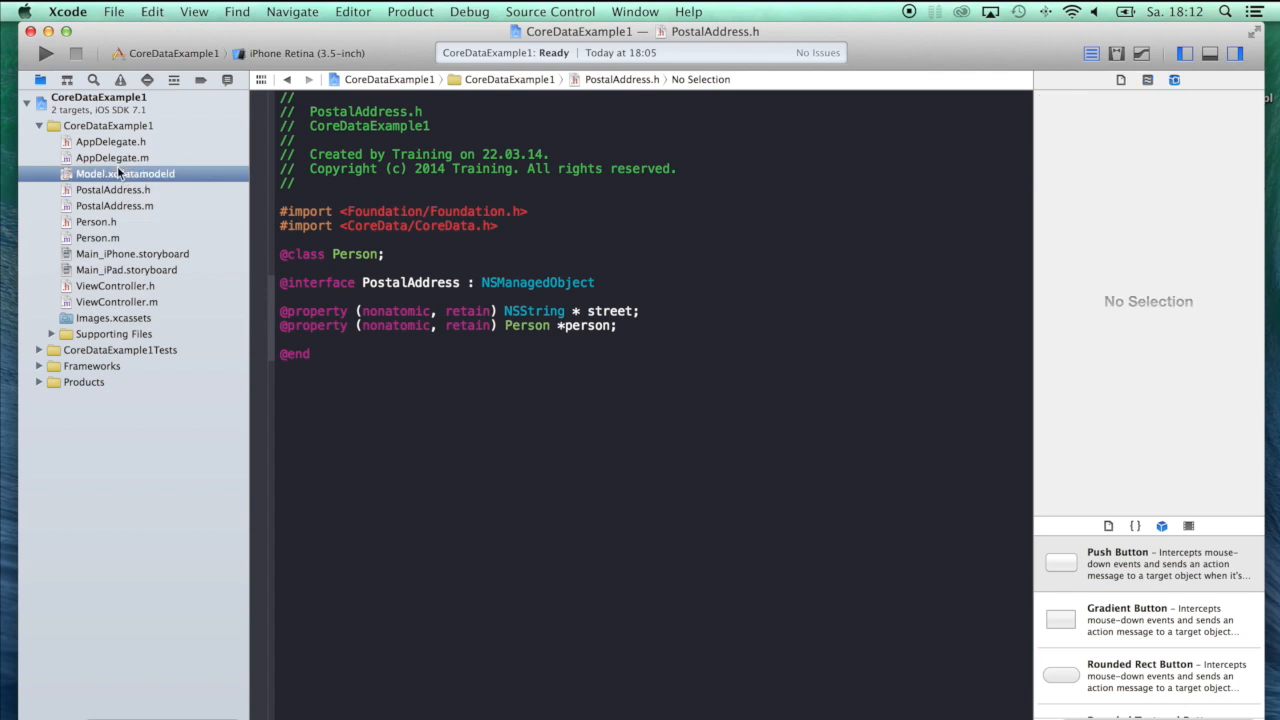
{"action": "left_click", "coordinate": [97, 238], "text": "shift"}
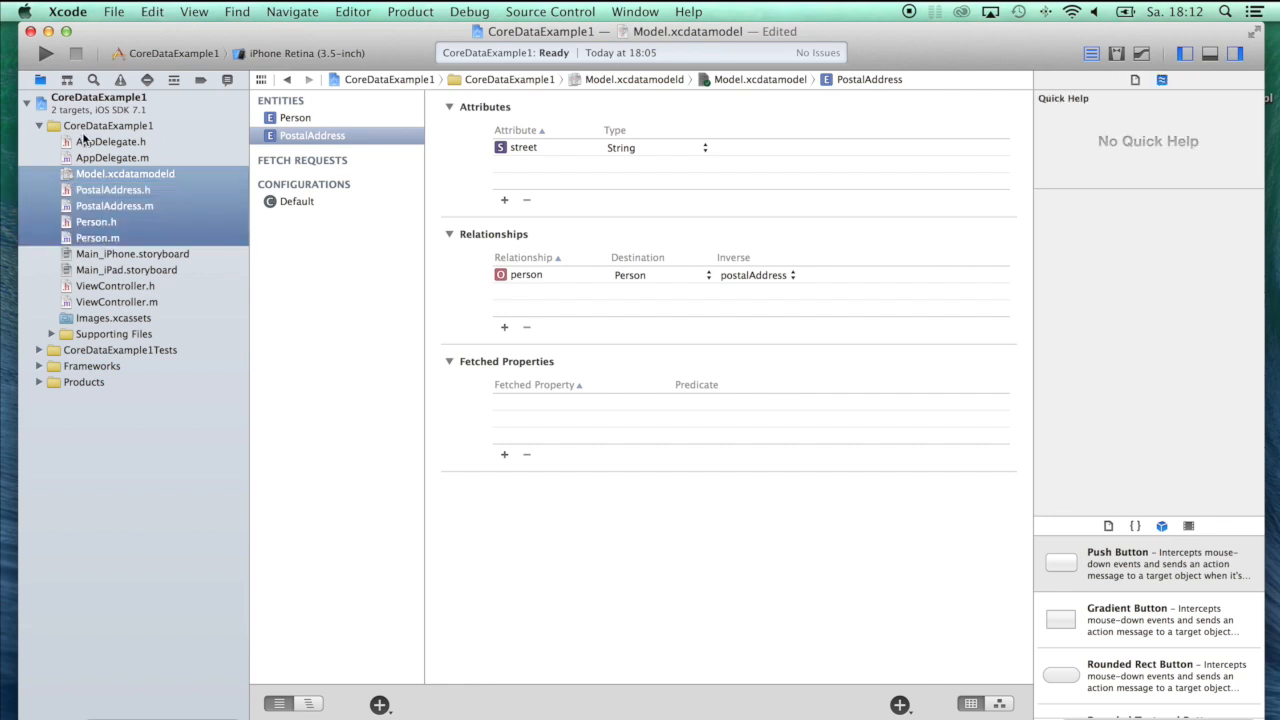
Group the selected model and class files into a new group named Data Model.
{"action": "right_click", "coordinate": [104, 188]}
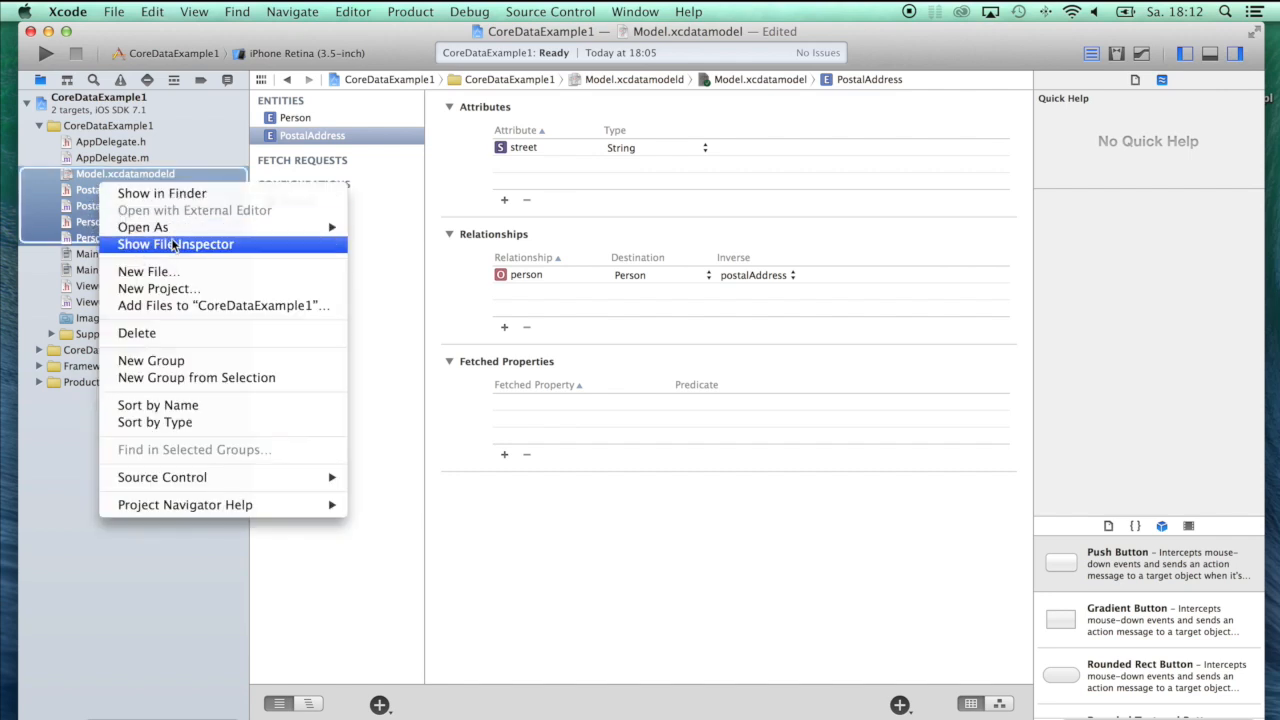
{"action": "left_click", "coordinate": [180, 377]}
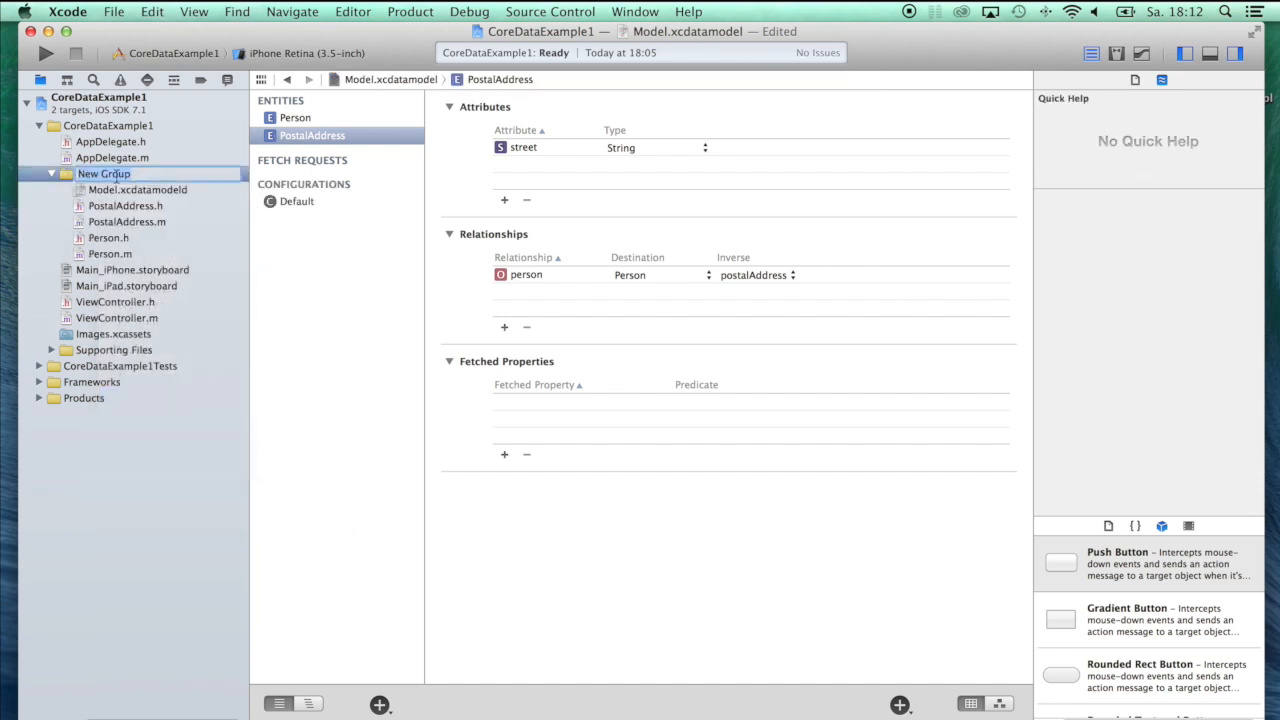
{"action": "type", "text": "DataModel"}
{"action": "key", "text": "Return"}
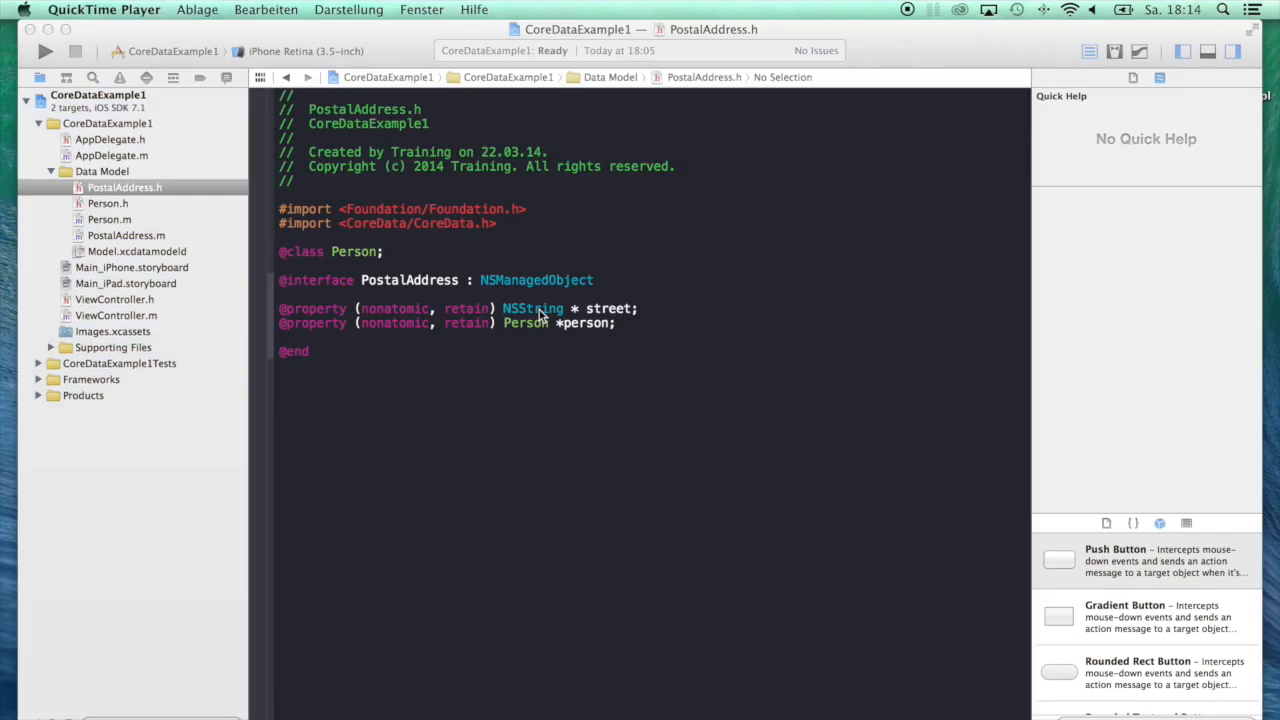
Check Quick Help for the Person type in PostalAddress.h, then return to the data model.
{"action": "left_click", "coordinate": [530, 322]}
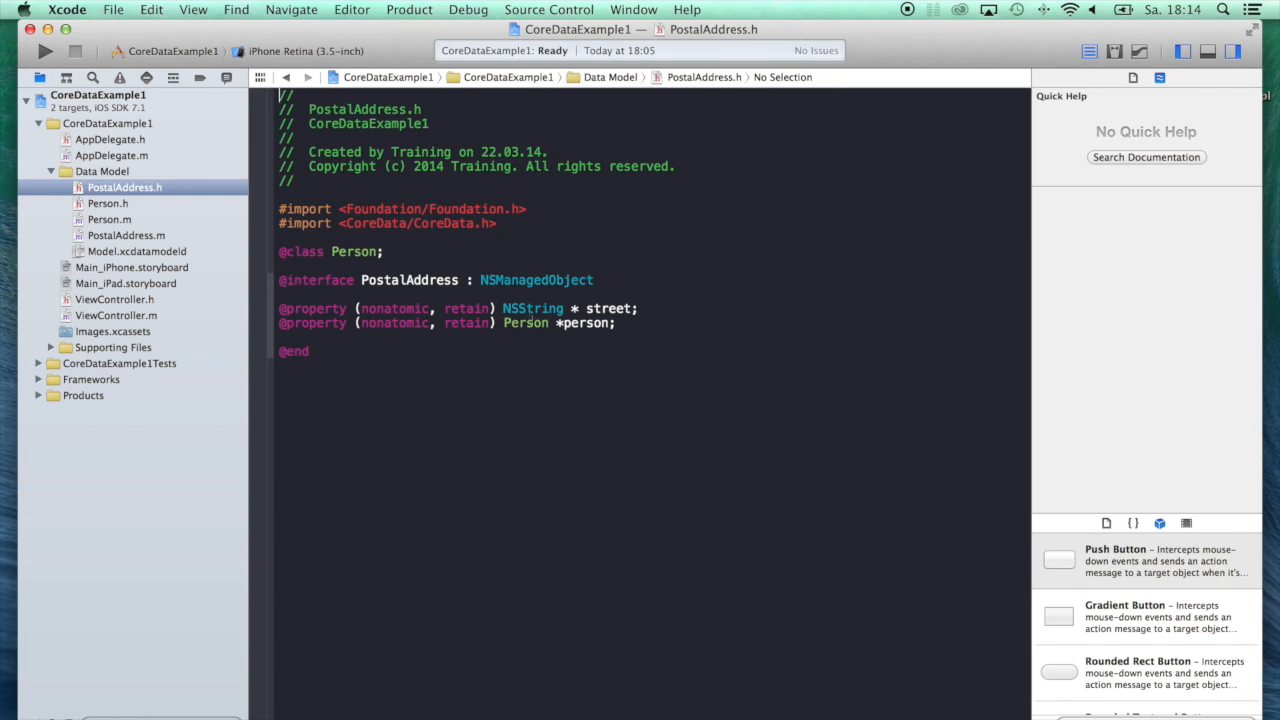
{"action": "left_click", "coordinate": [525, 322]}
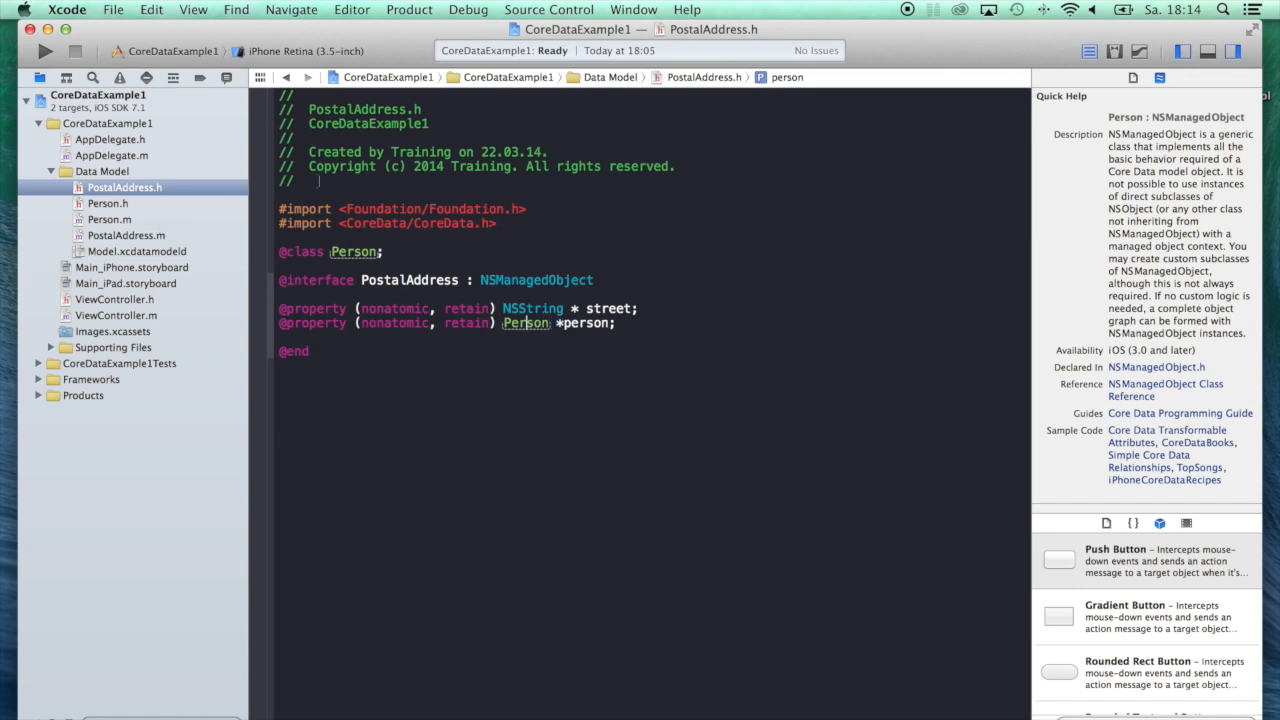
{"action": "left_click", "coordinate": [129, 251]}
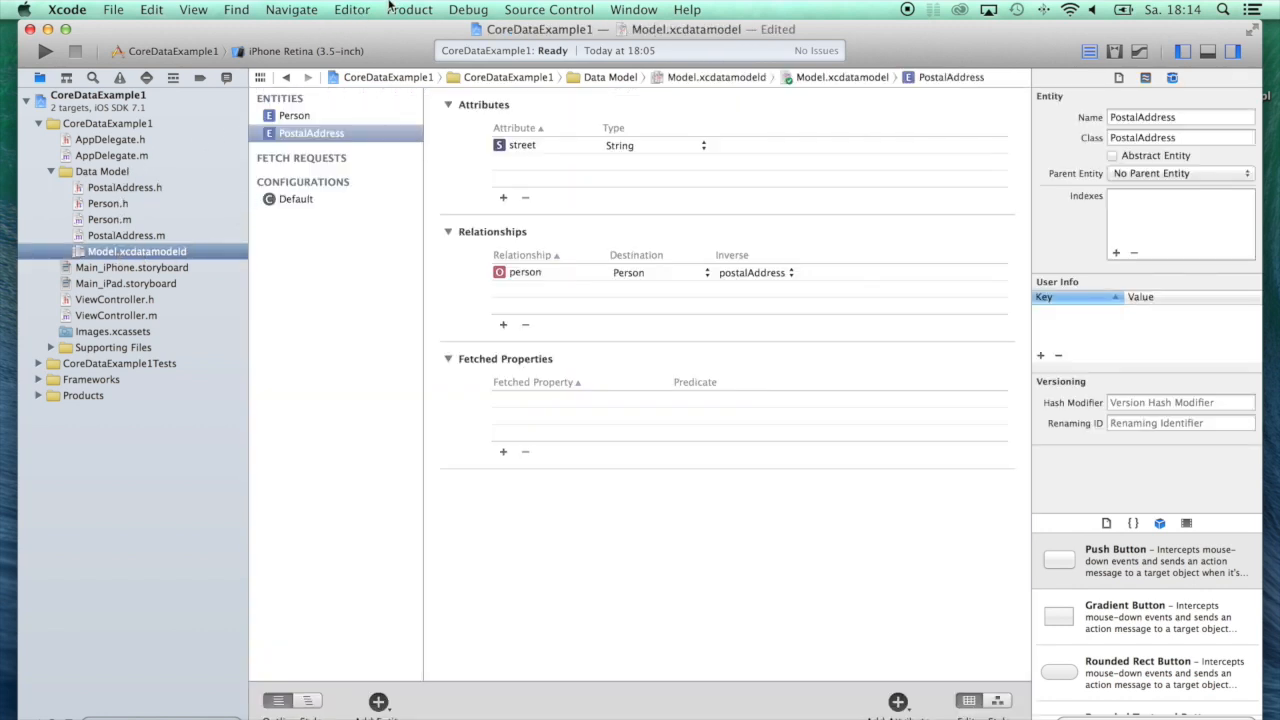
Run Create NSManagedObject Subclass for the Model data model with both Person and PostalAddress selected.
{"action": "left_click", "coordinate": [405, 9]}
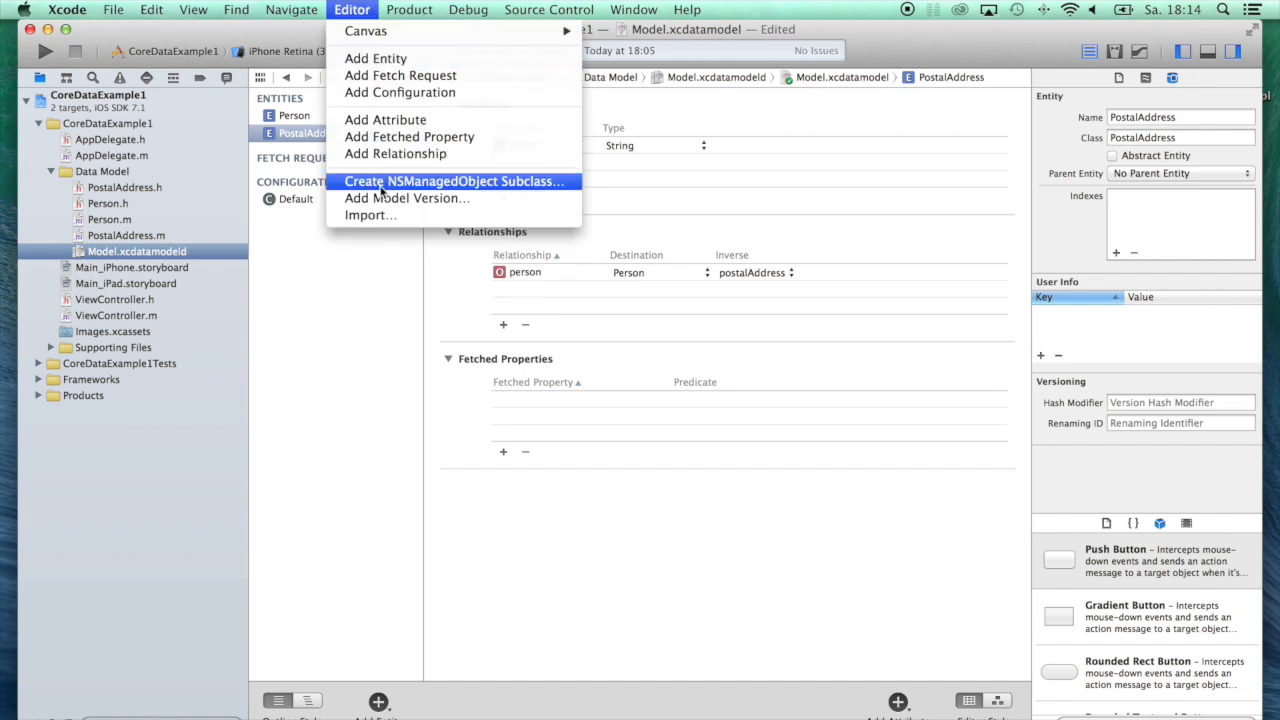
{"action": "left_click", "coordinate": [380, 183]}
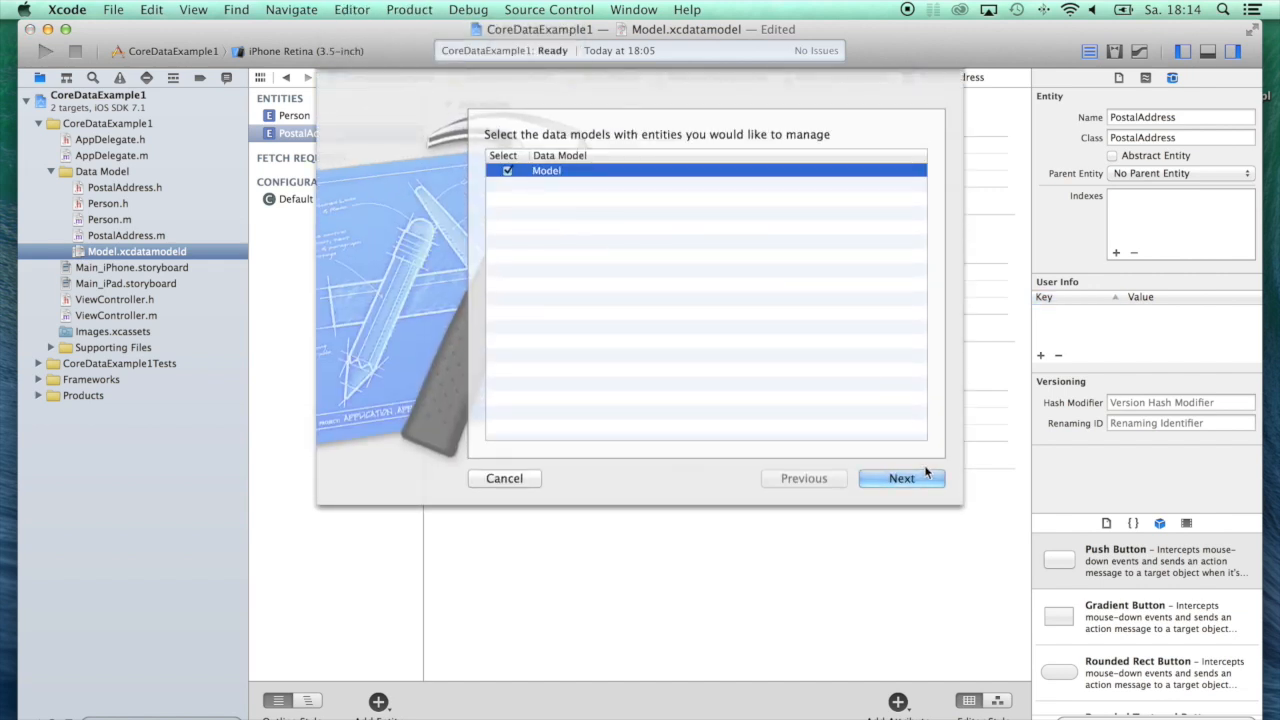
{"action": "left_click", "coordinate": [902, 478]}
{"action": "left_click", "coordinate": [504, 171]}
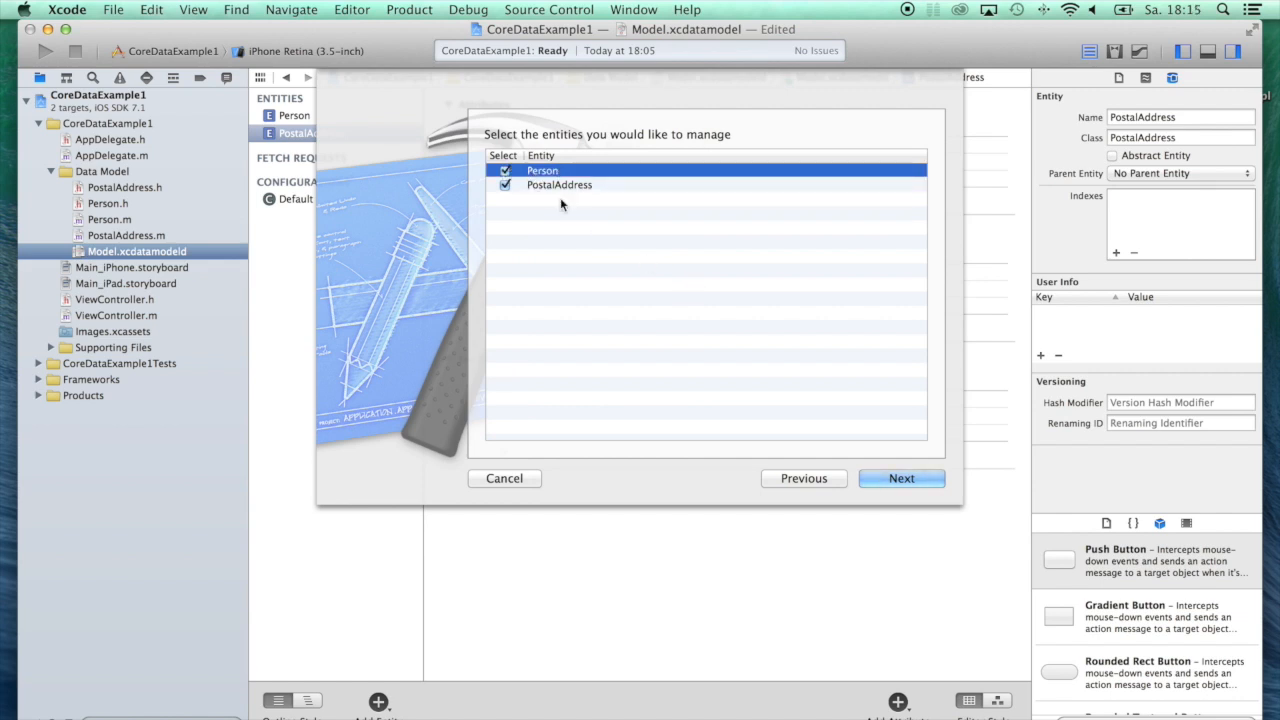
{"action": "left_click", "coordinate": [893, 480]}
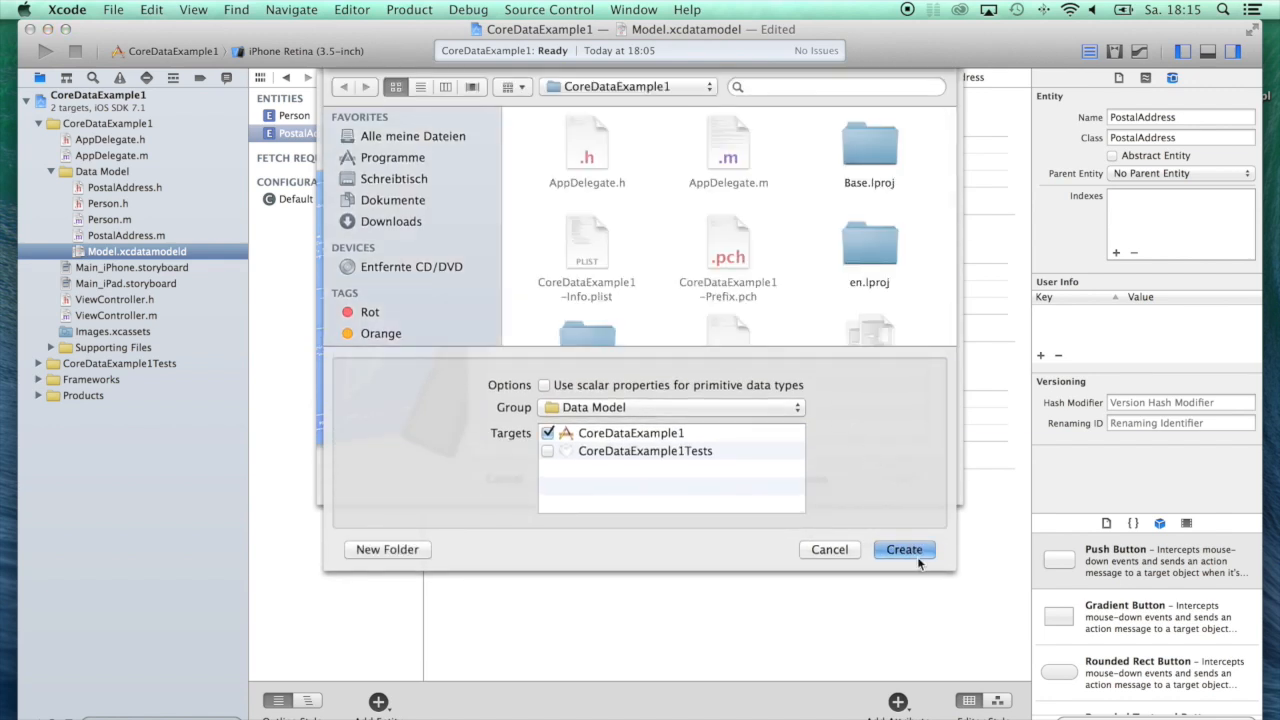
Generate the class files into the Data Model group, replacing the existing ones, and view Person.h.
{"action": "left_click", "coordinate": [904, 549]}
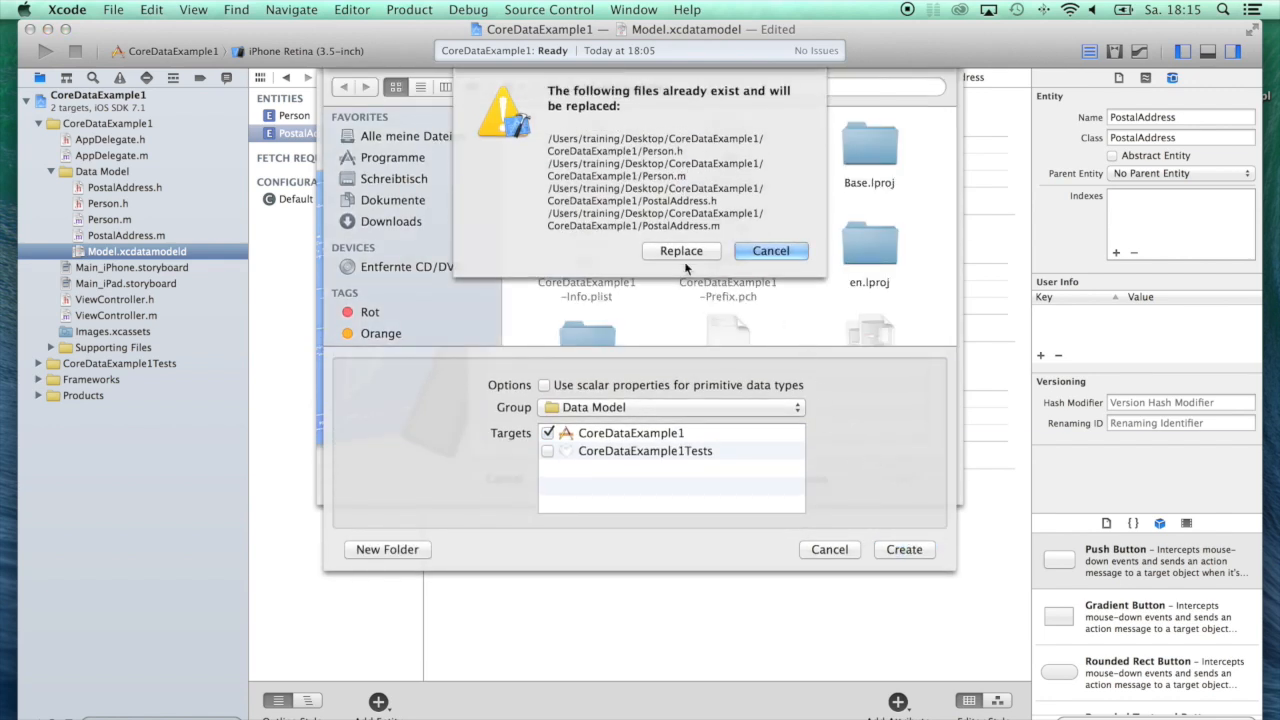
{"action": "left_click", "coordinate": [681, 251]}
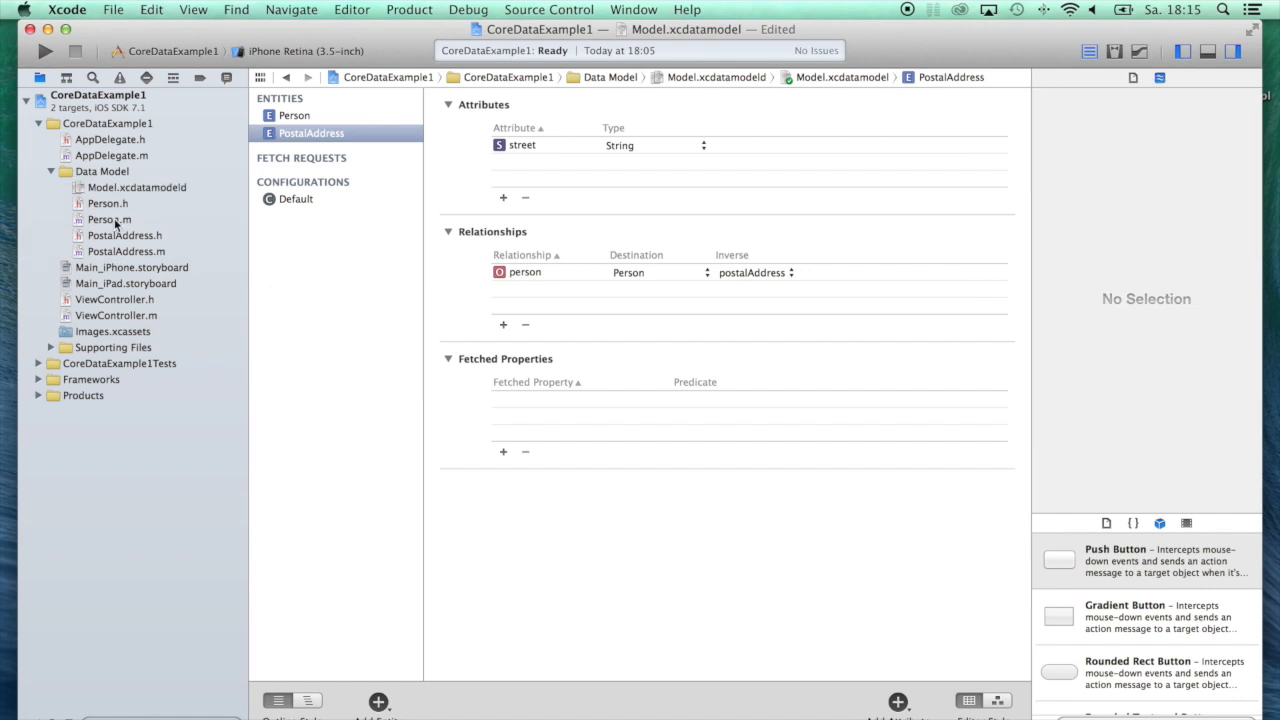
{"action": "left_click", "coordinate": [109, 219]}
{"action": "left_click", "coordinate": [108, 203]}
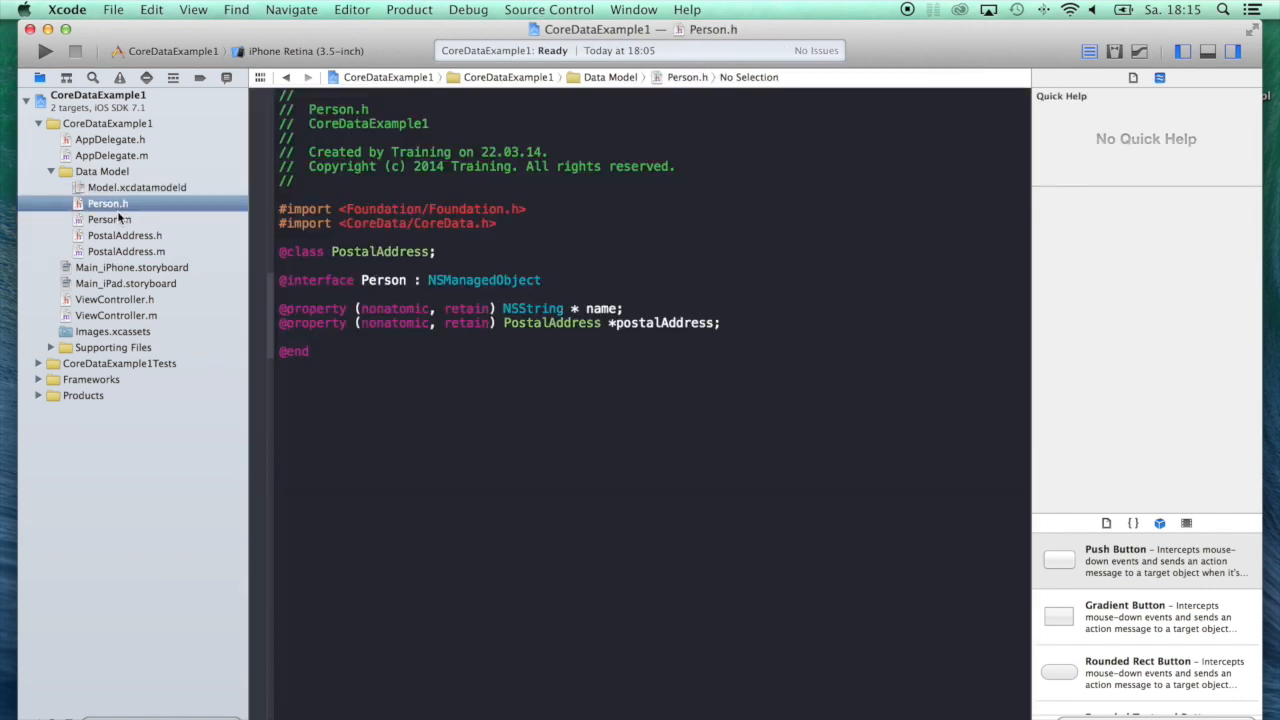